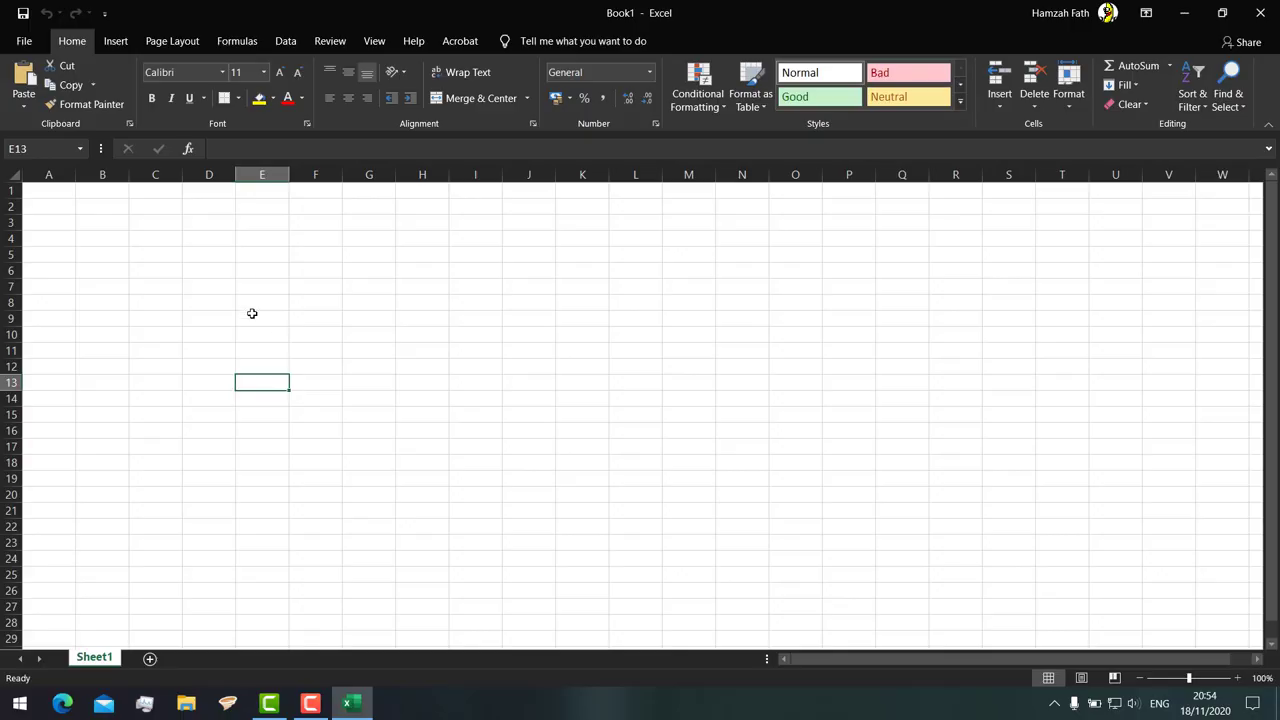
Enter the formula =1+1 in cell A1.
click(124, 257)
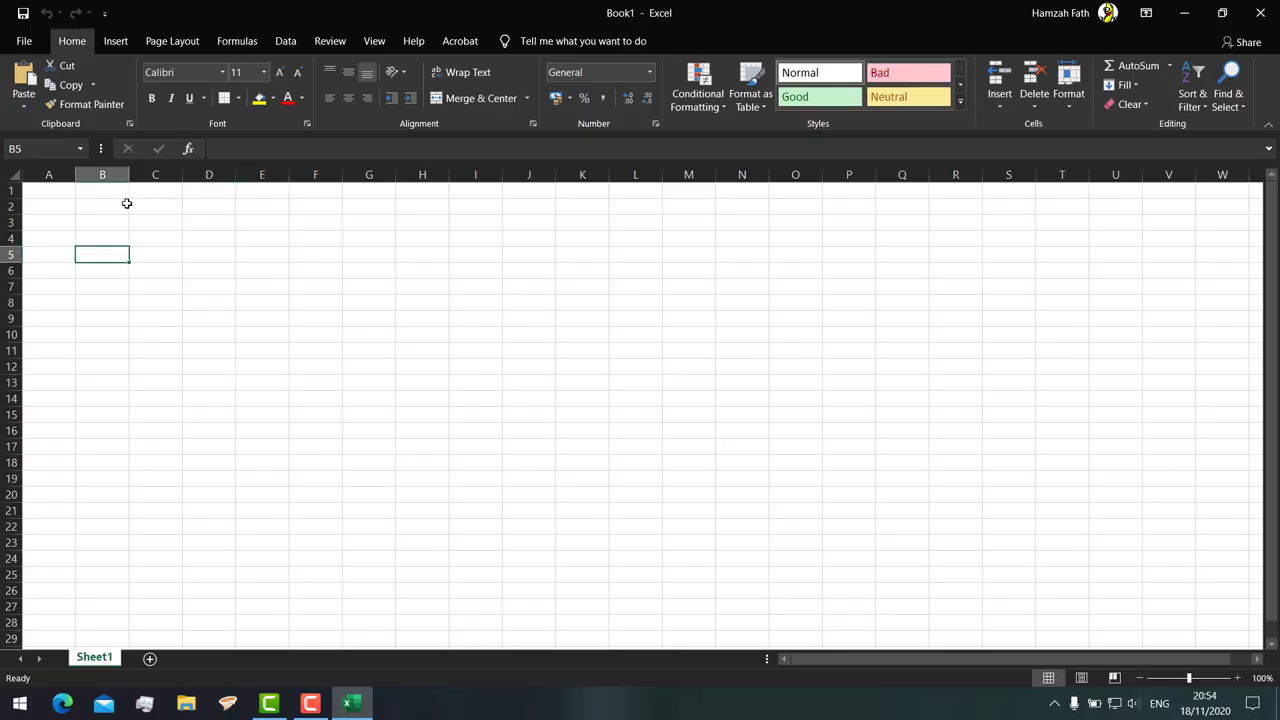
click(60, 194)
click(265, 150)
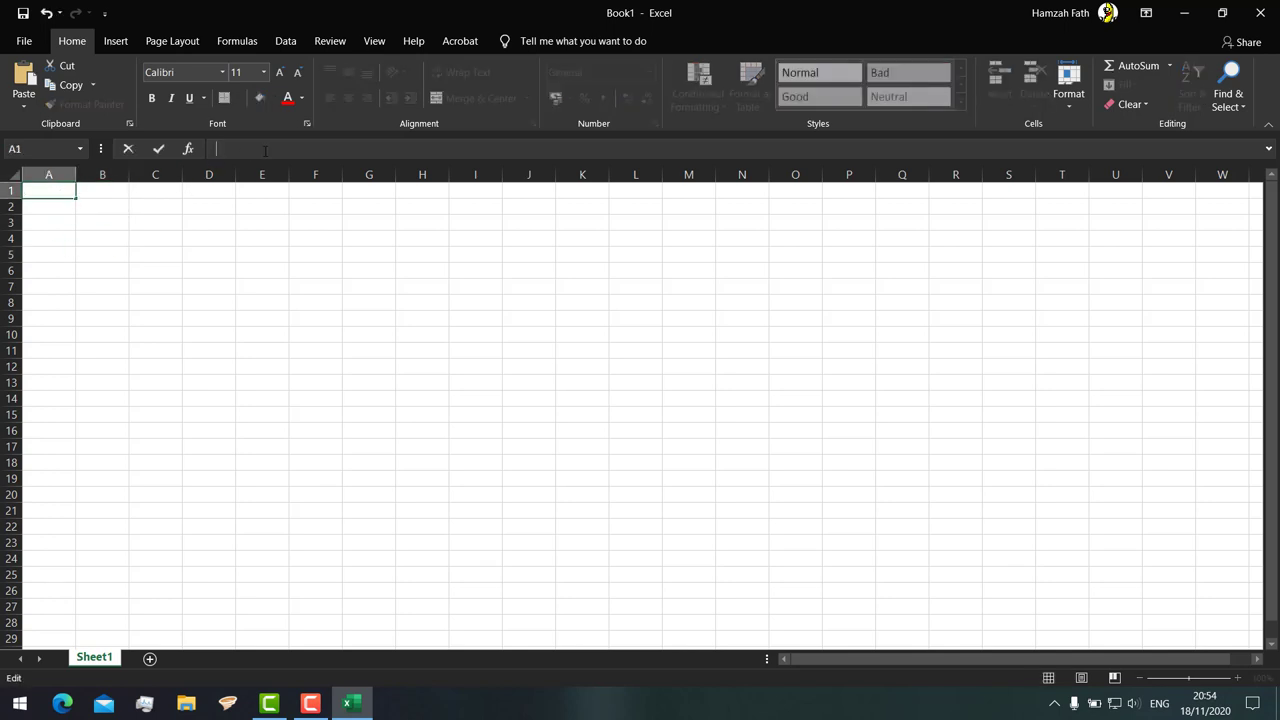
text(=)
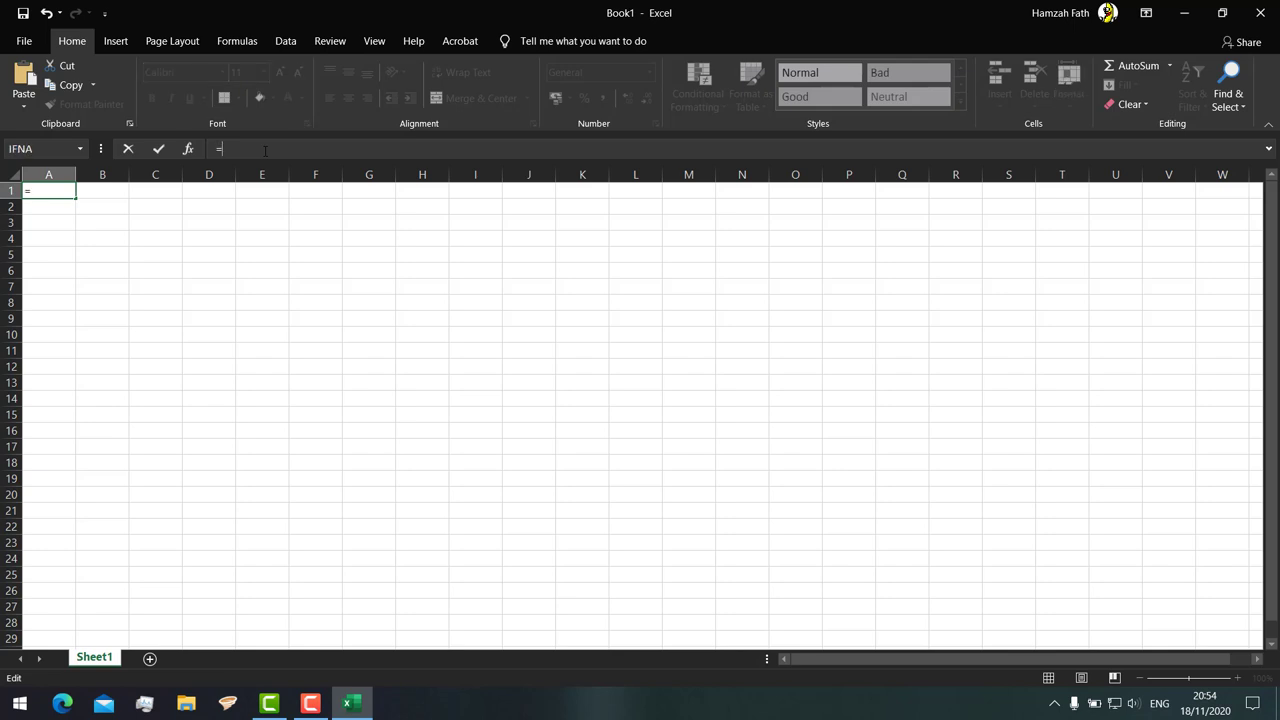
text(1+1)
key(Return)
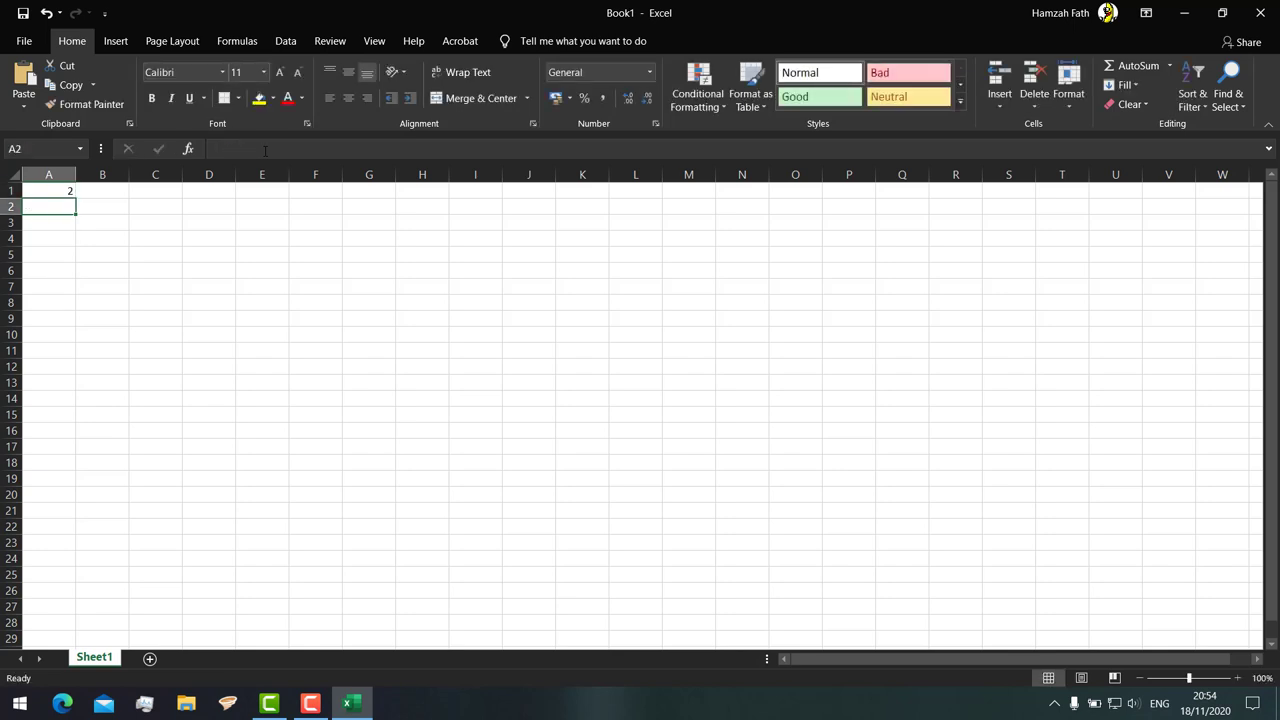
Examine the formula stored in cell A1 without changing it.
click(389, 289)
click(66, 195)
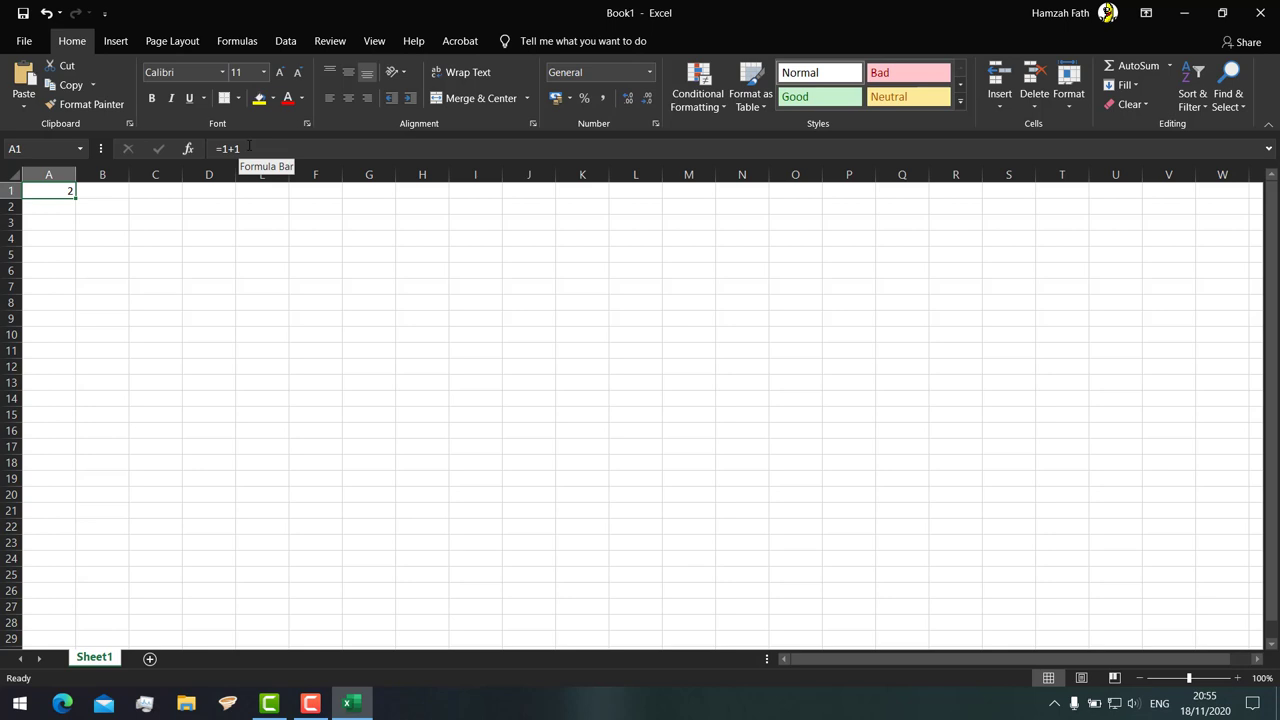
click(217, 154)
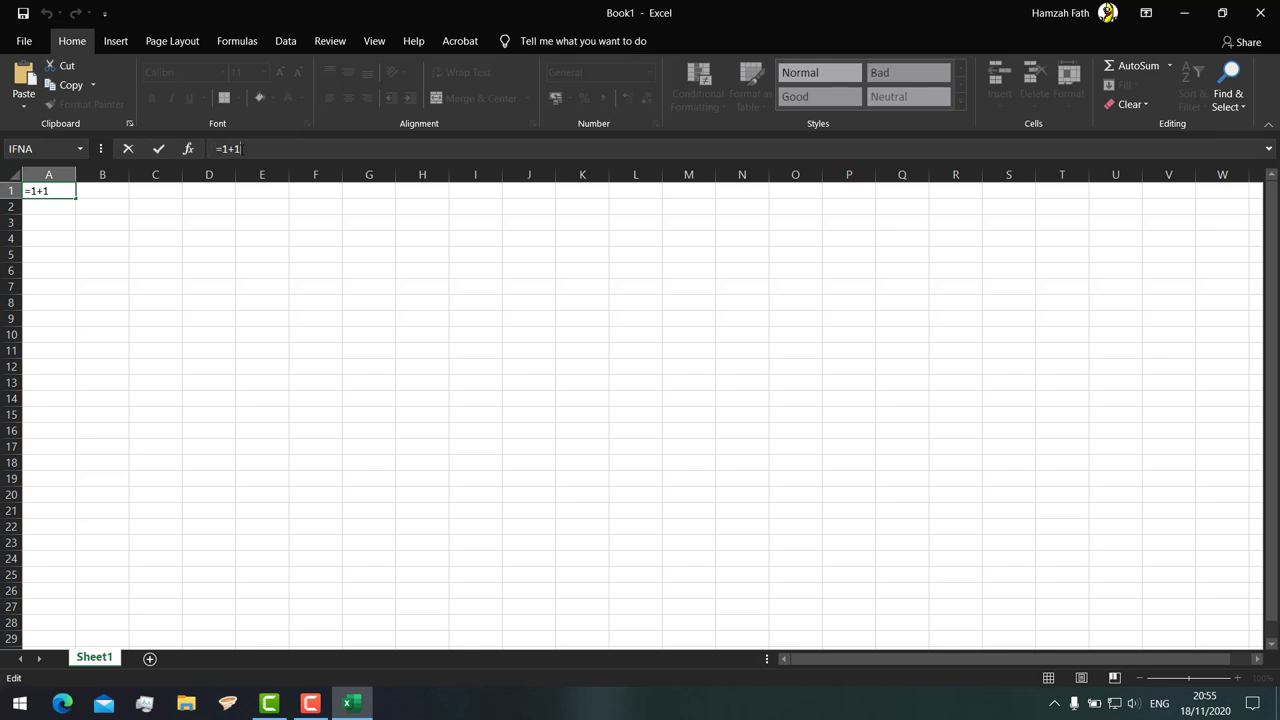
click(163, 257)
click(66, 192)
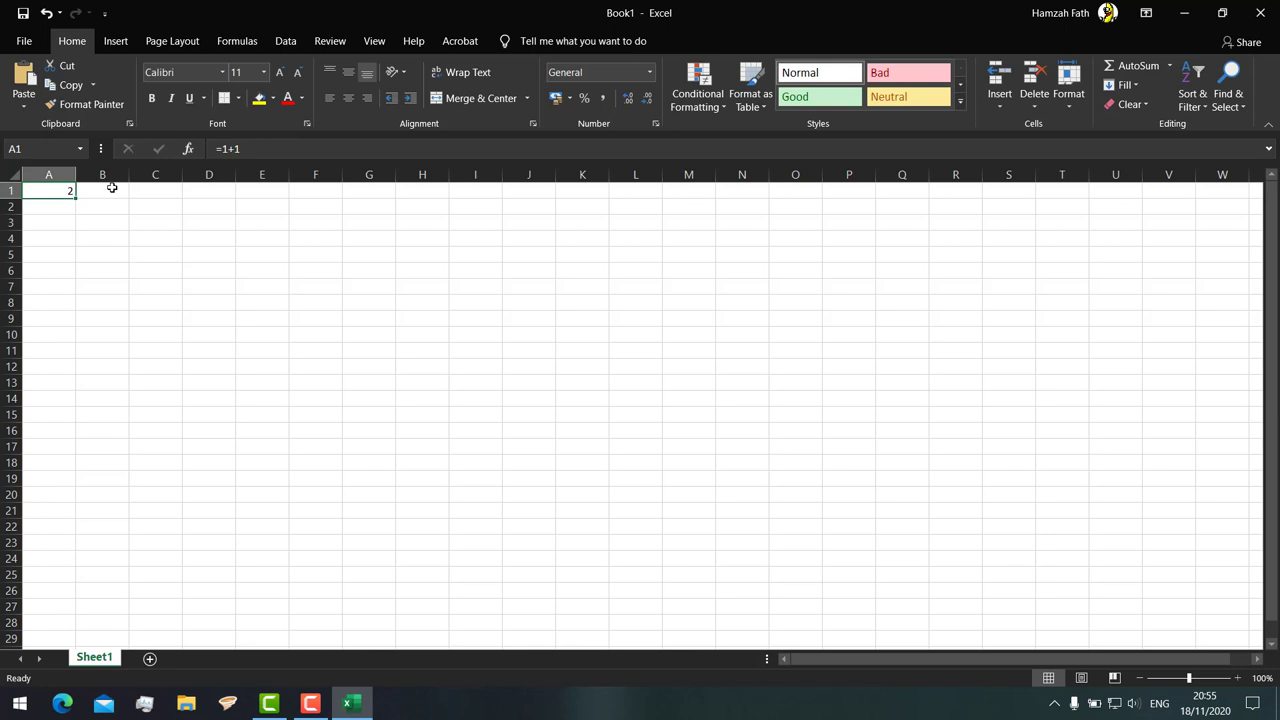
Enter the formula =(1+1) in cell B1 and compare it with the formula in A1.
click(112, 189)
click(263, 147)
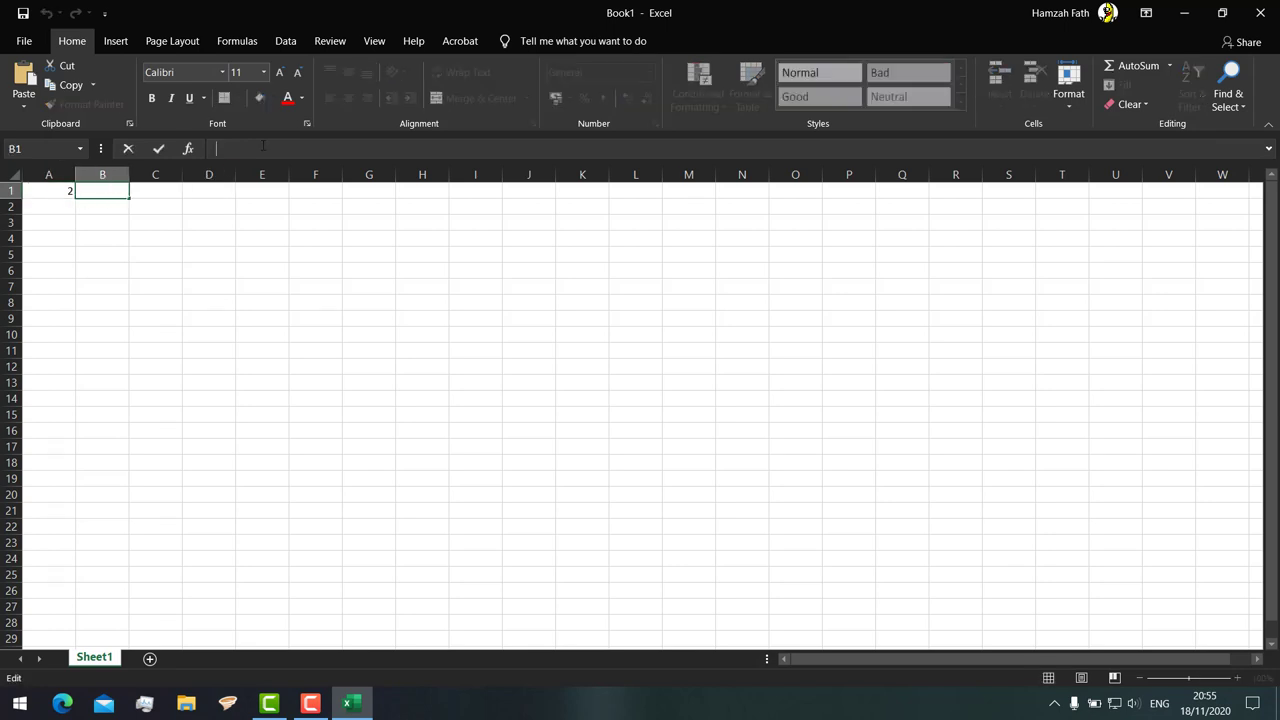
text(=)
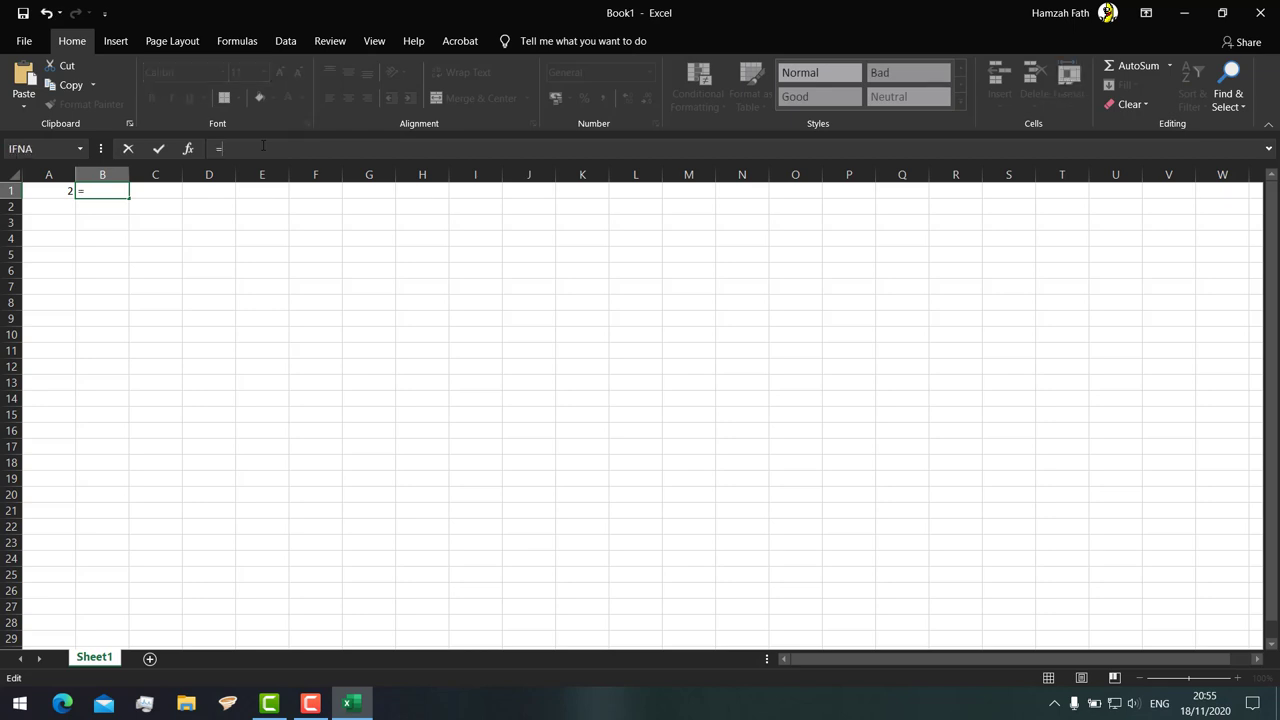
text((1+1)
key(Return)
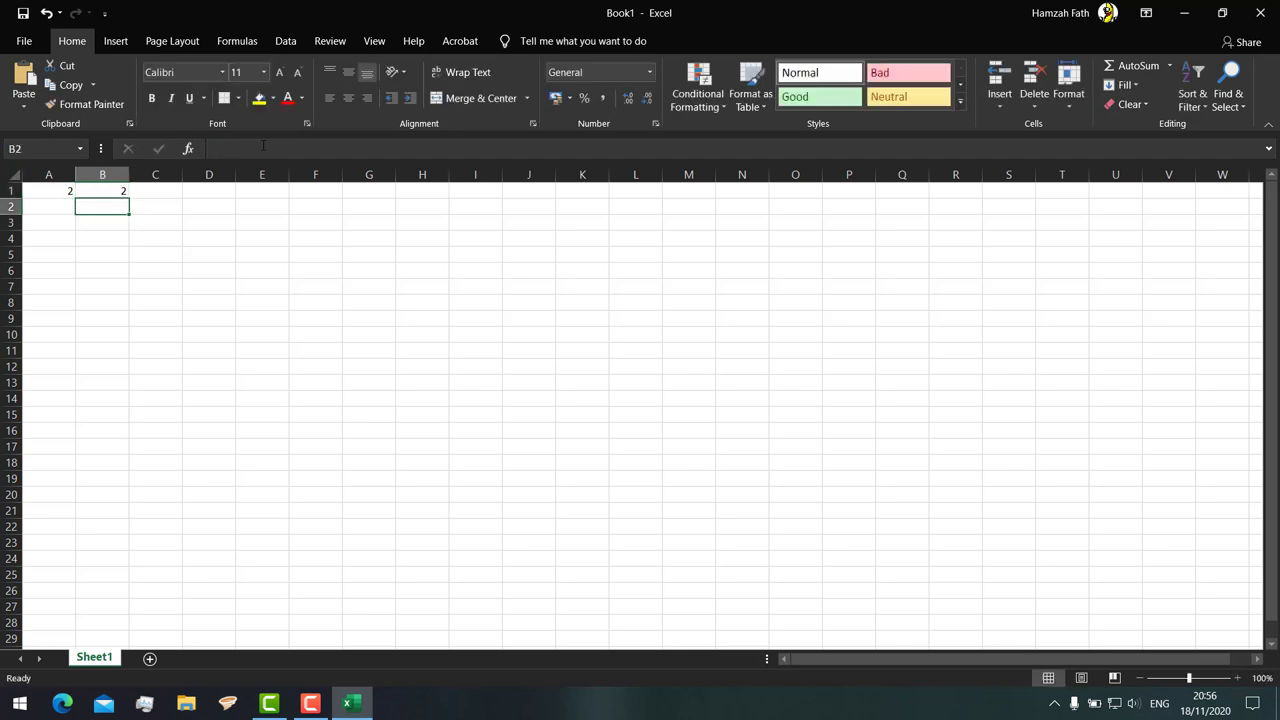
click(112, 190)
click(46, 191)
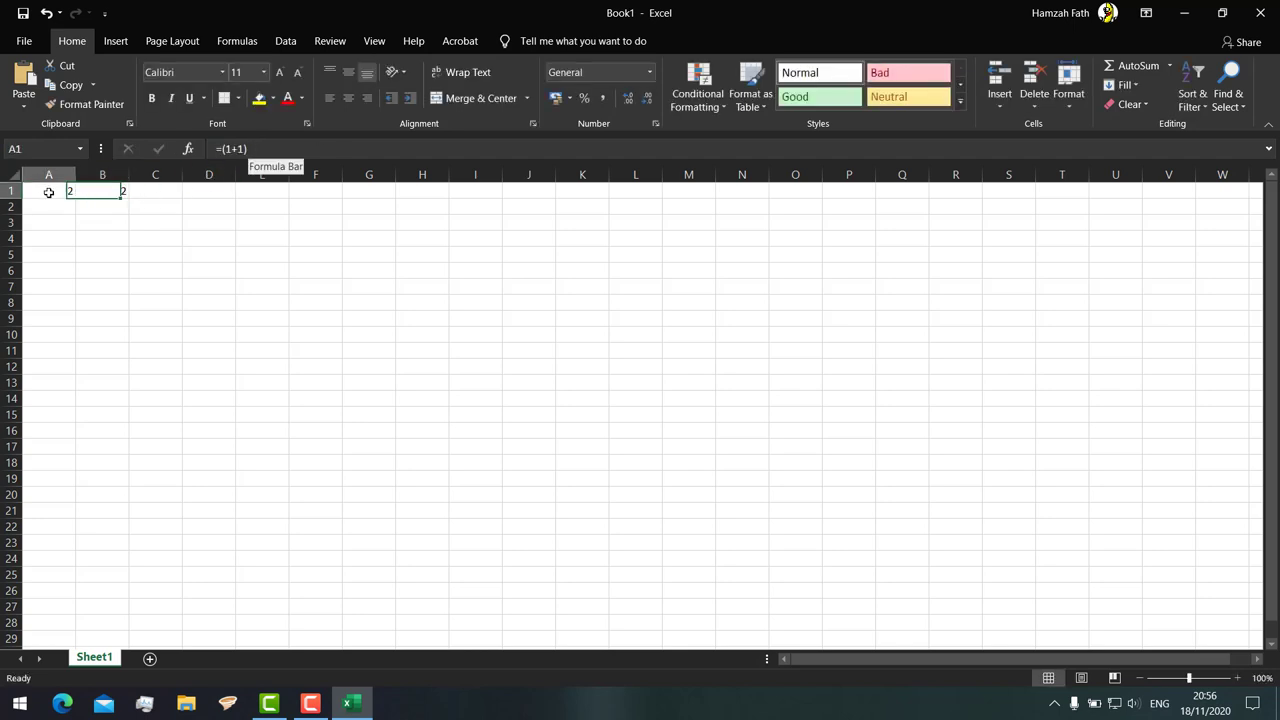
click(106, 191)
Enter the nested formula =(1+1+(3-2)) in cell C1 and view it.
click(151, 191)
text(=)
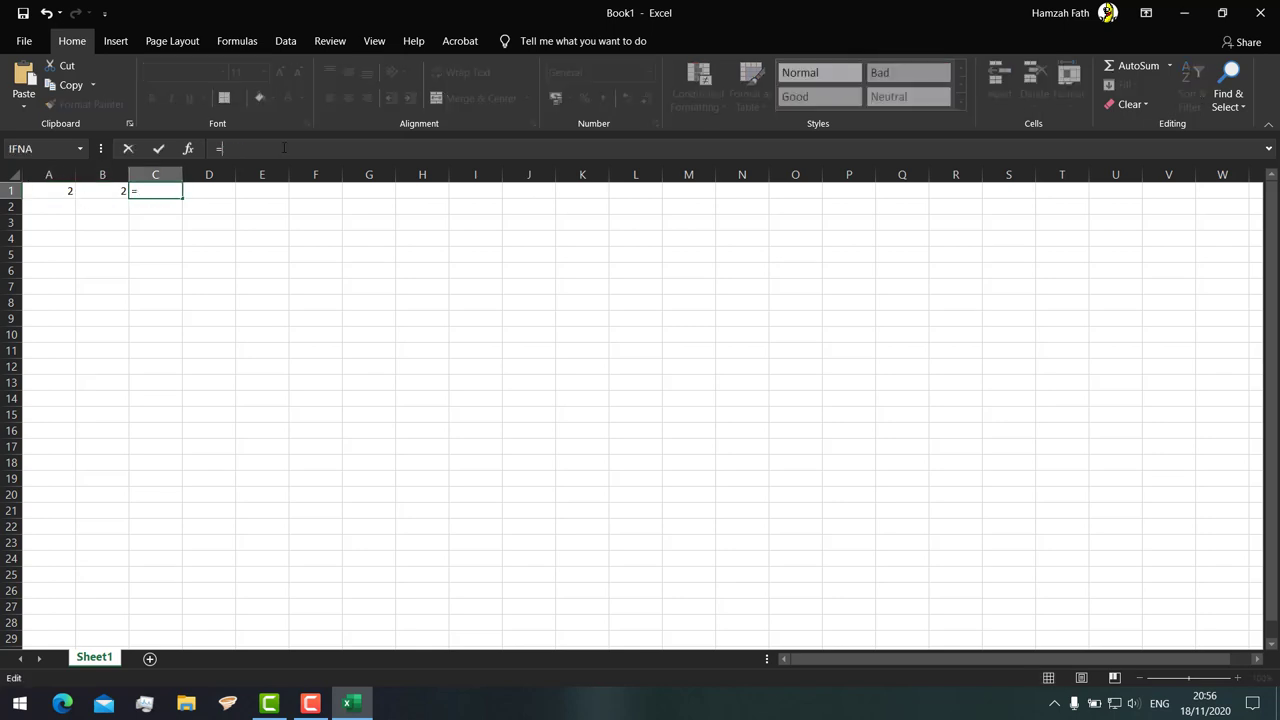
text((1+1+(3-2)))
key(Return)
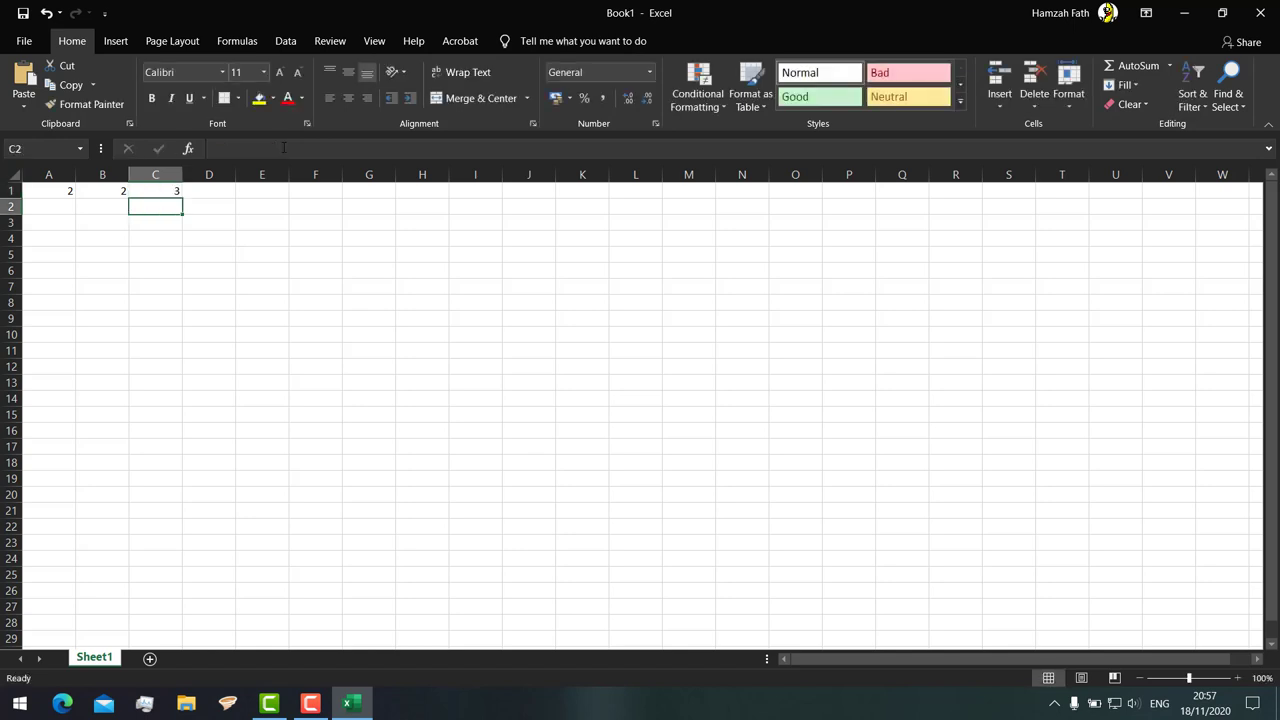
click(158, 189)
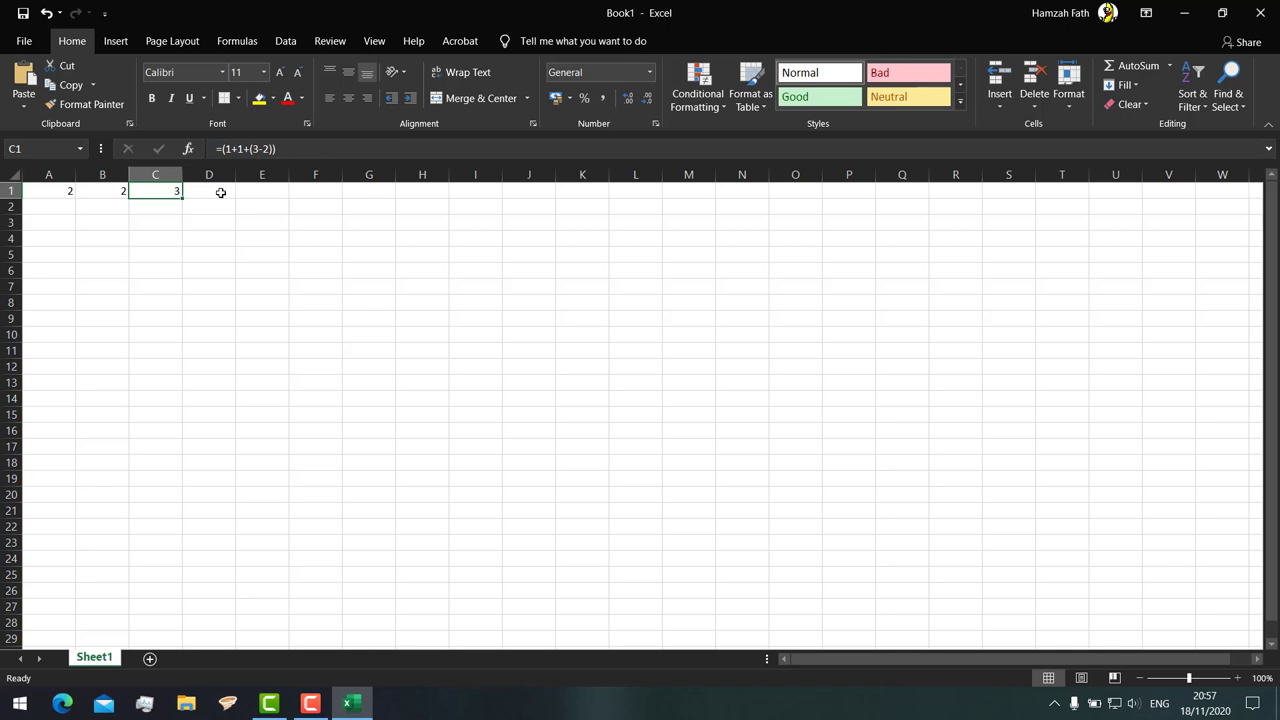
Add up the three cells in D1 with the formula =SUM(A1,B1,C1) and view it.
click(220, 192)
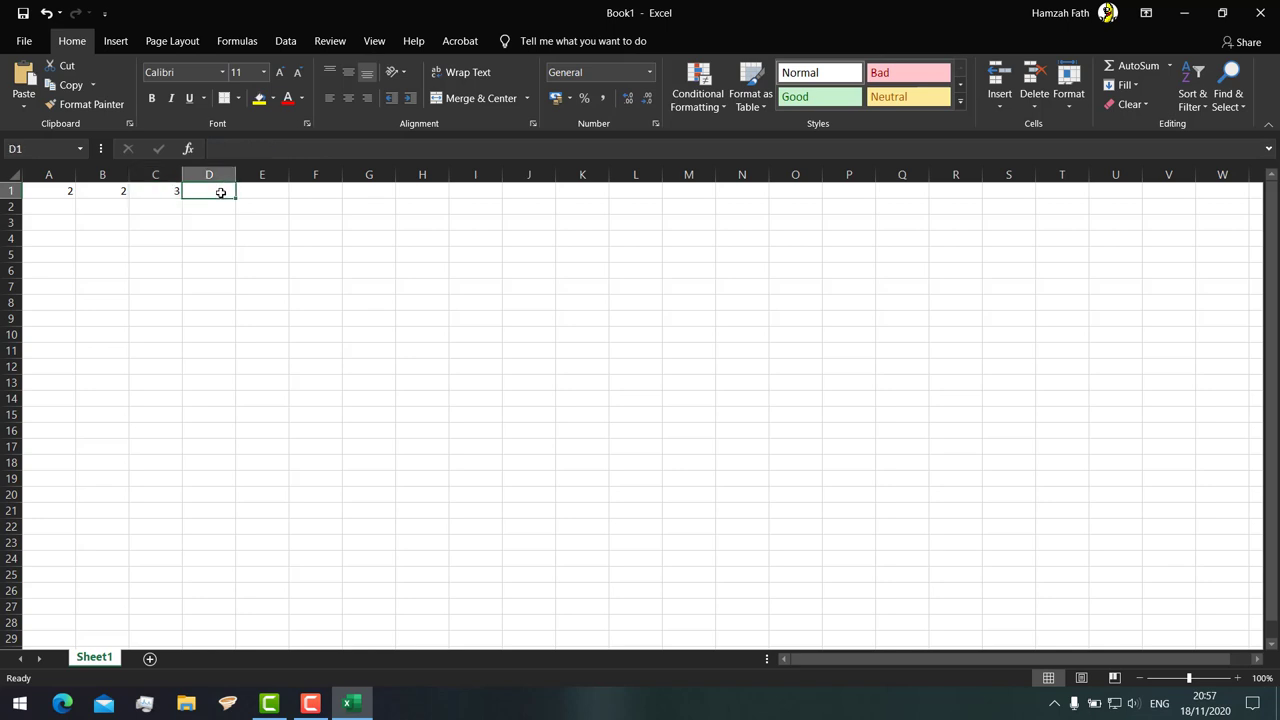
click(256, 146)
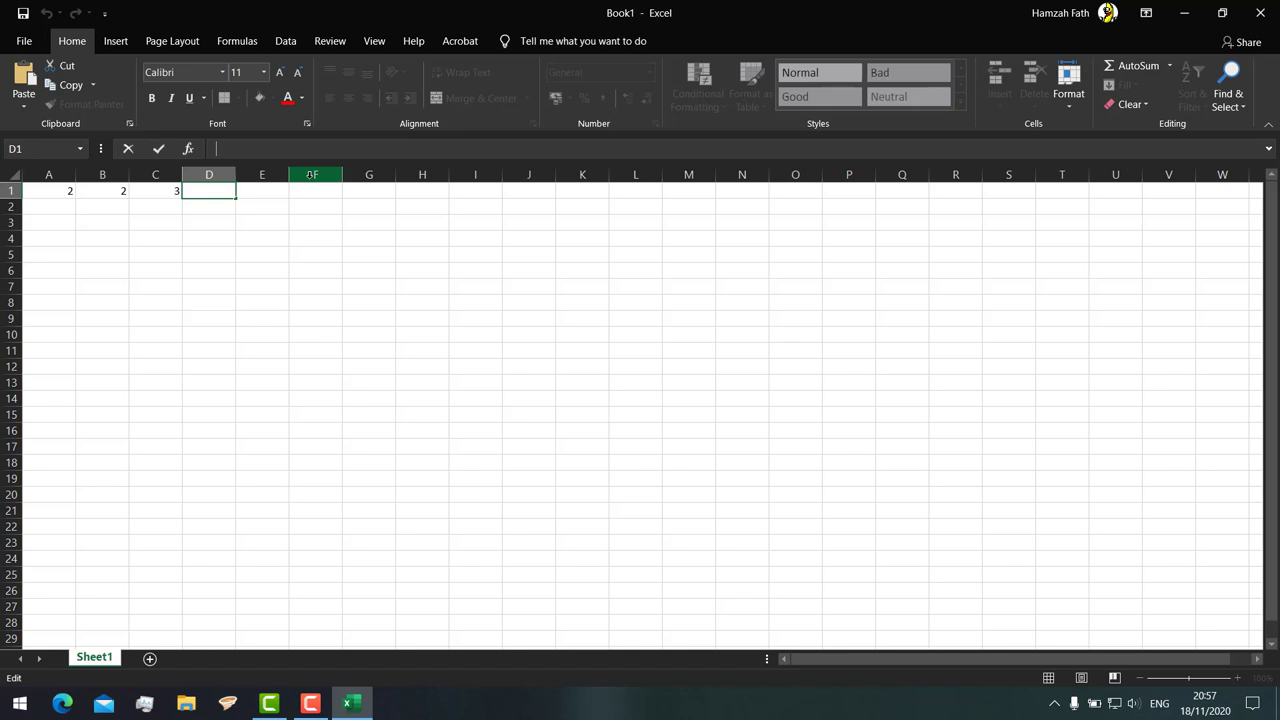
text(=)
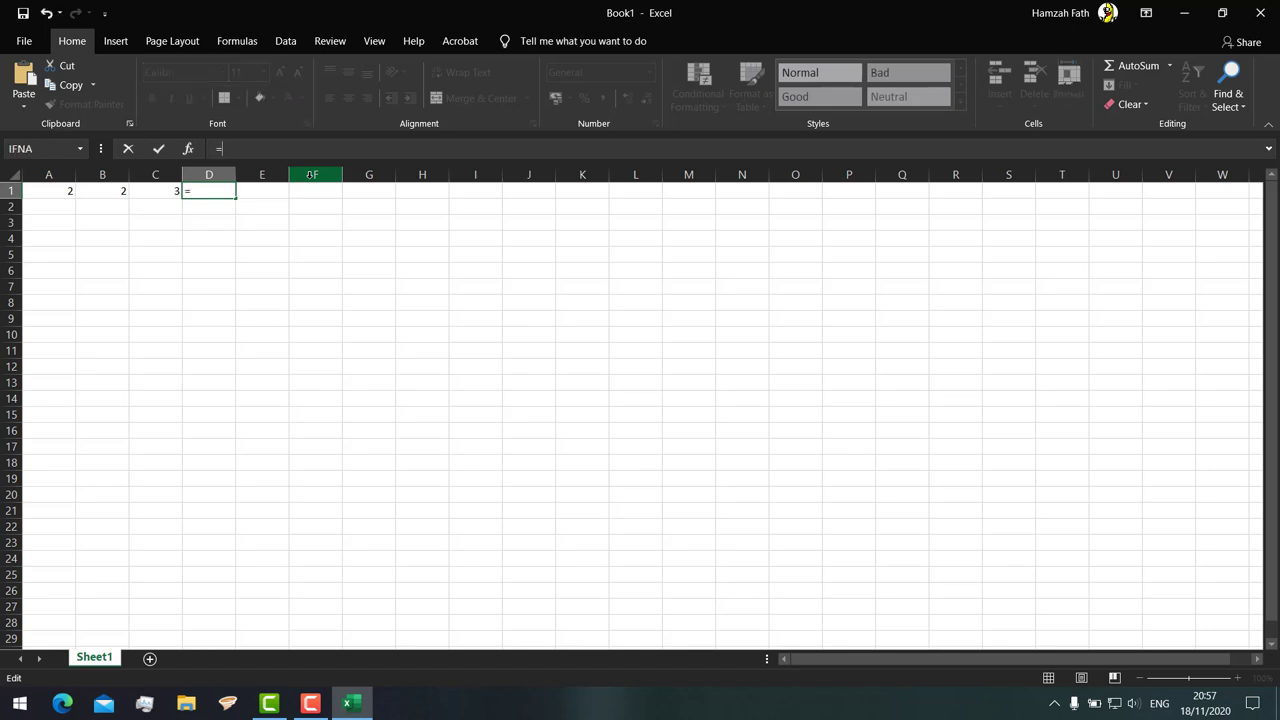
text(sum)
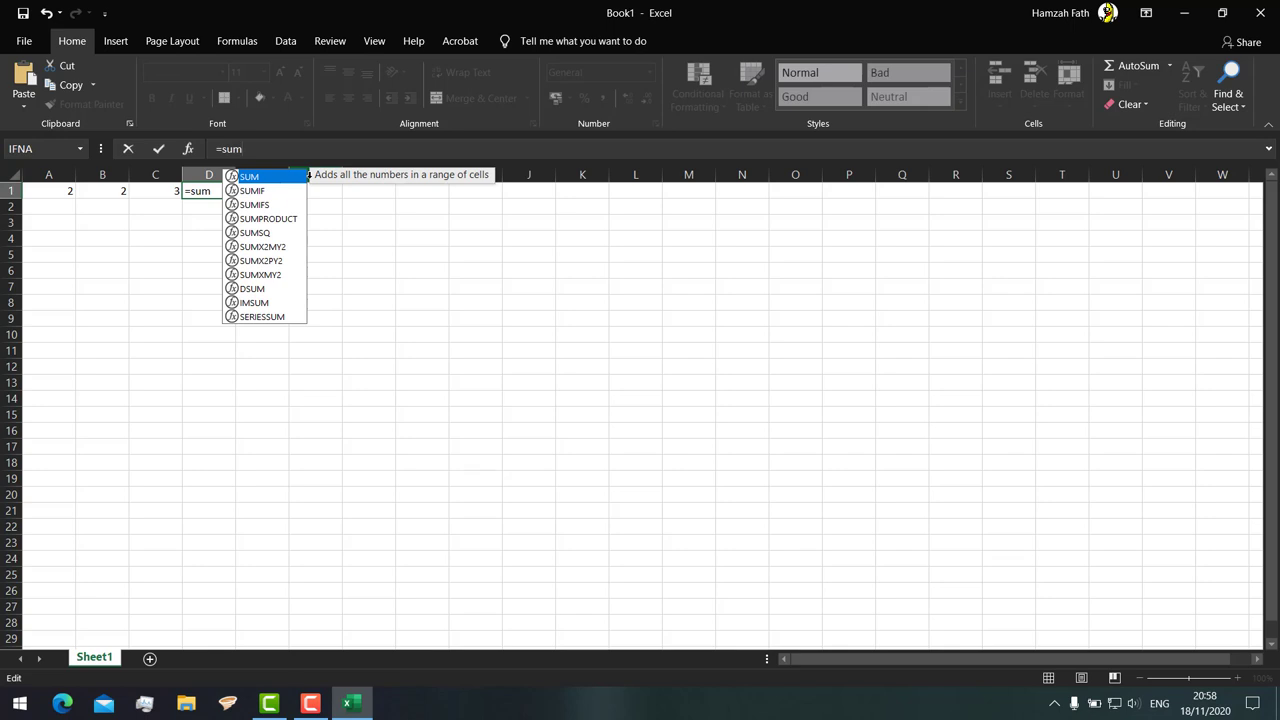
text(()
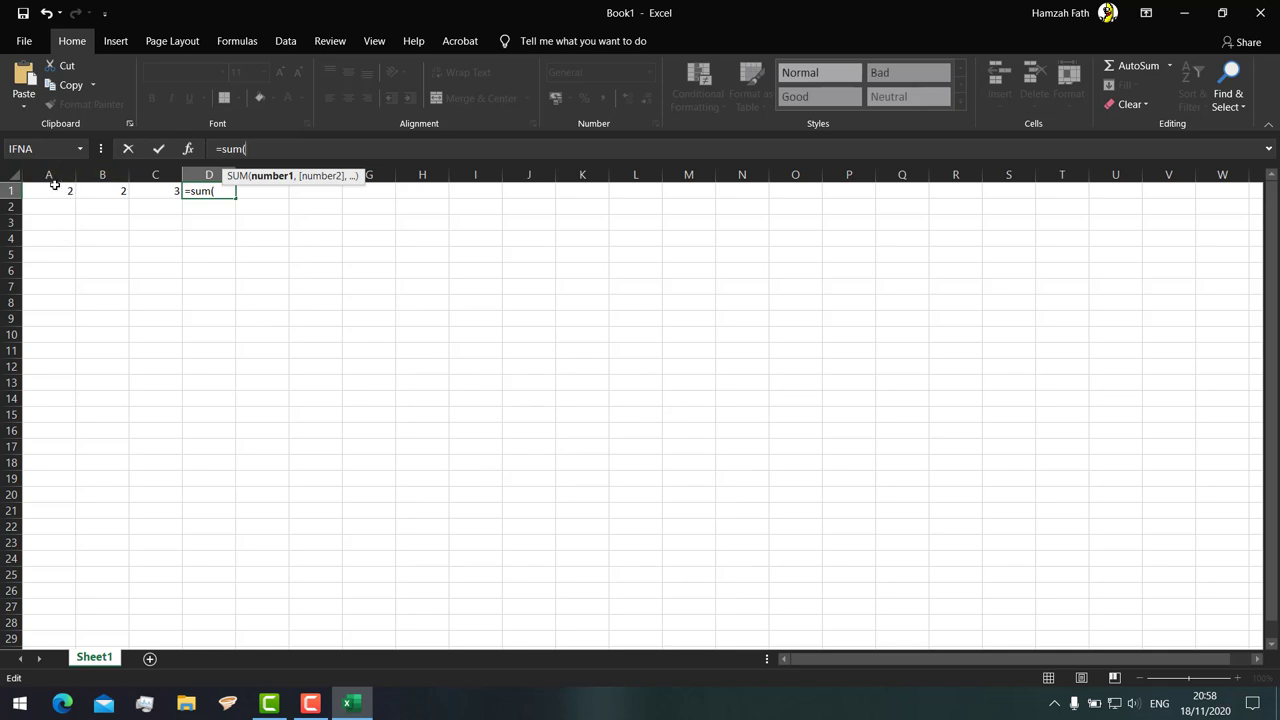
text(a1)
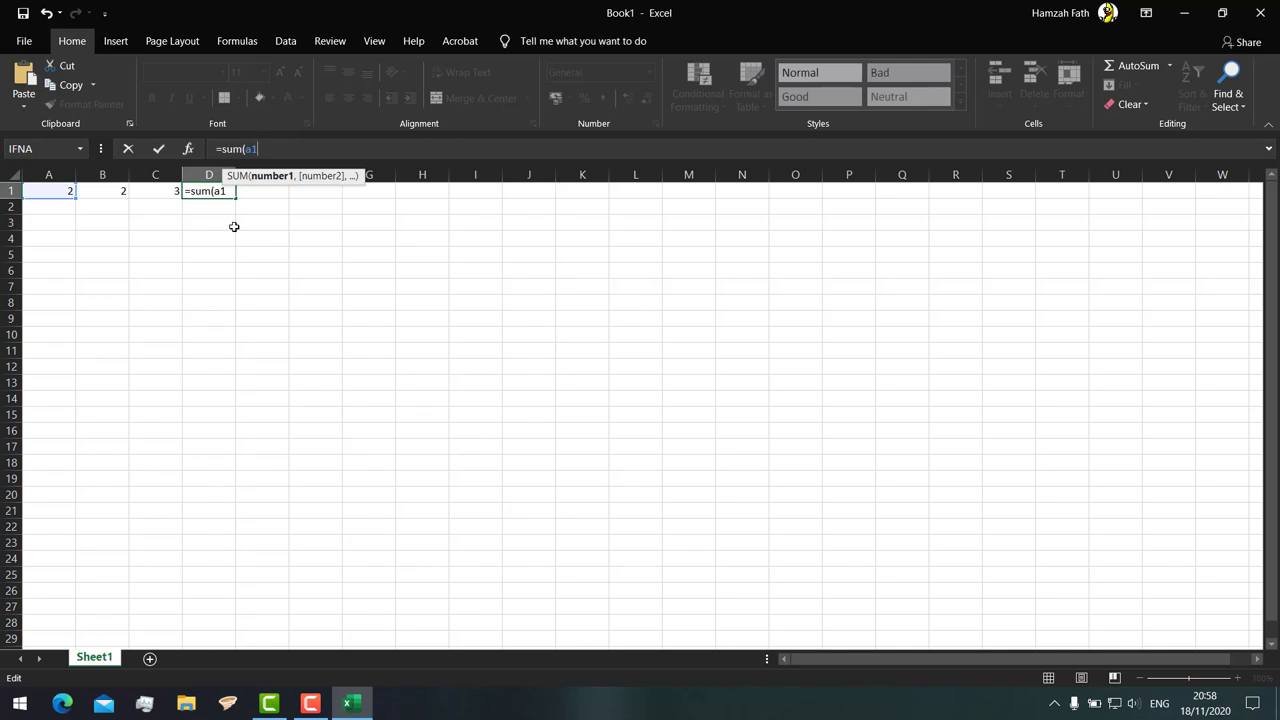
text(,)
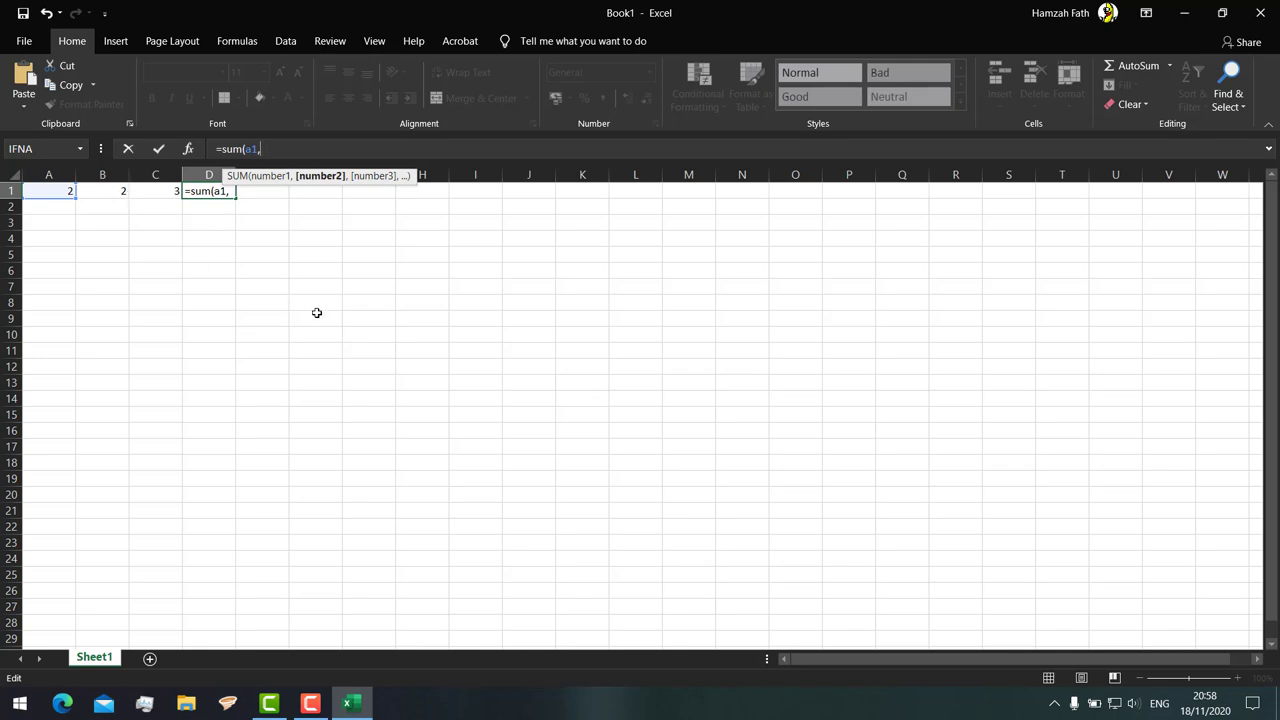
text(b1)
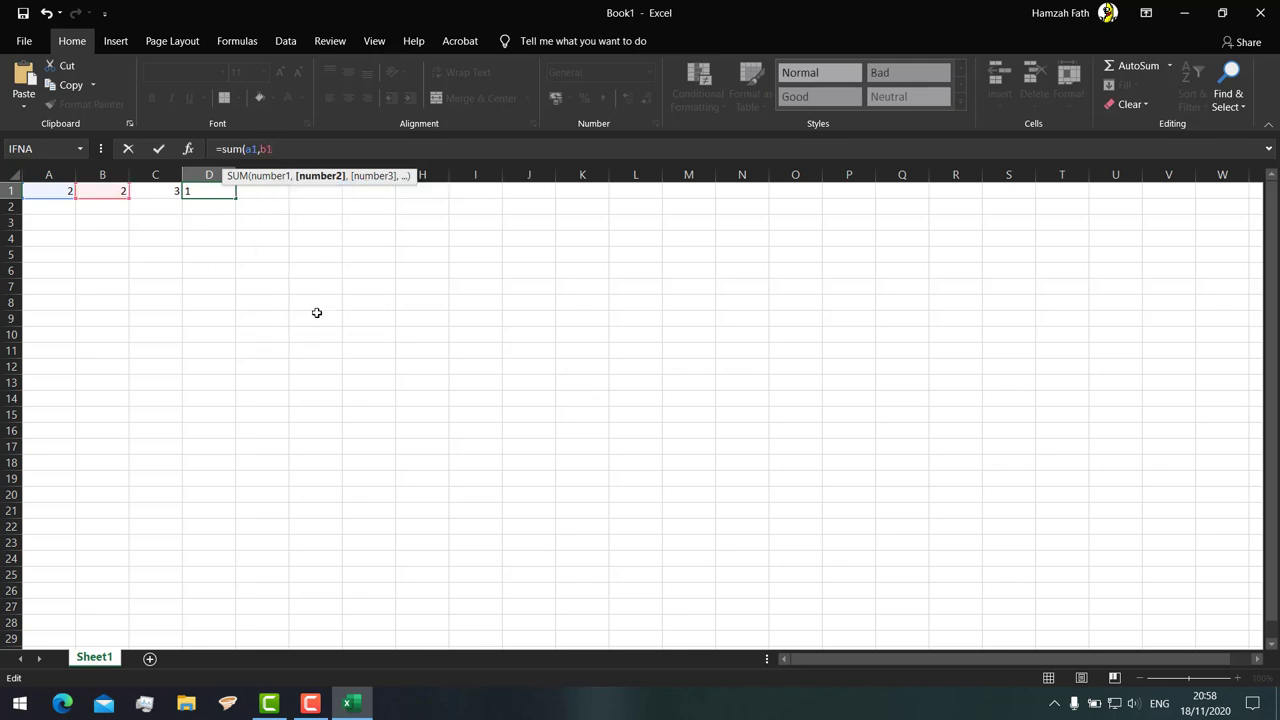
text(,)
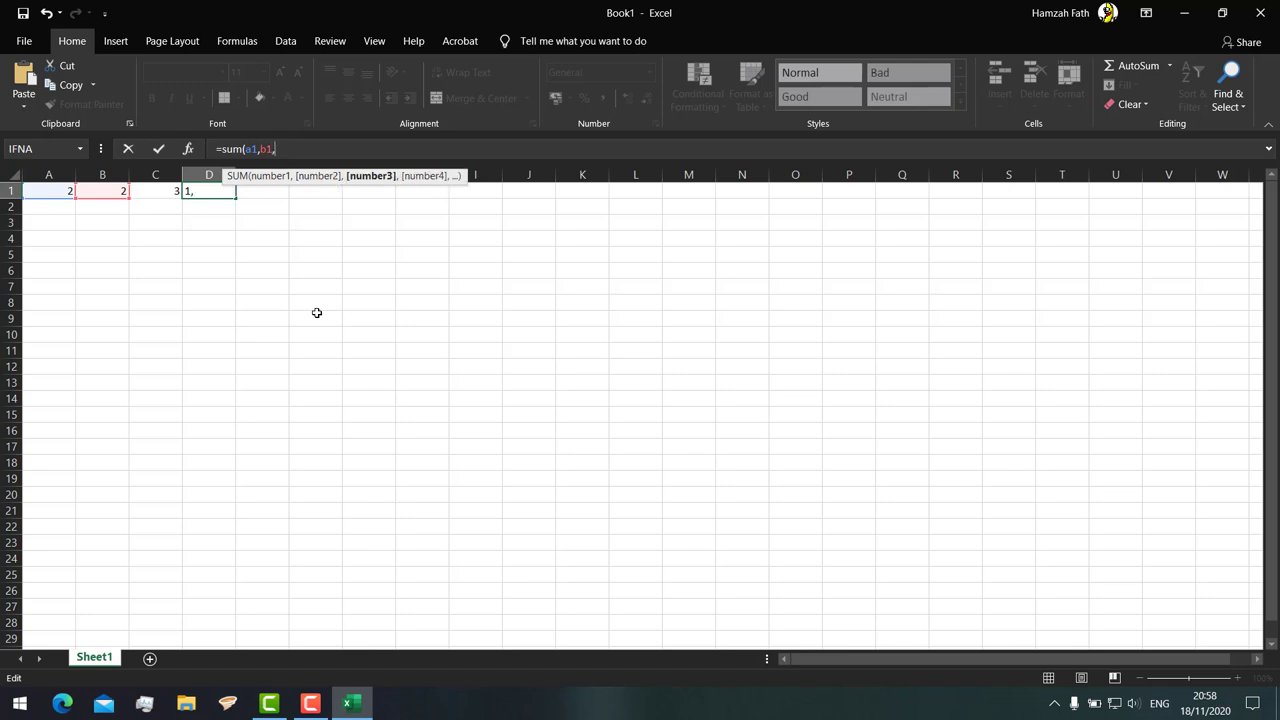
text(c1))
key(Return)
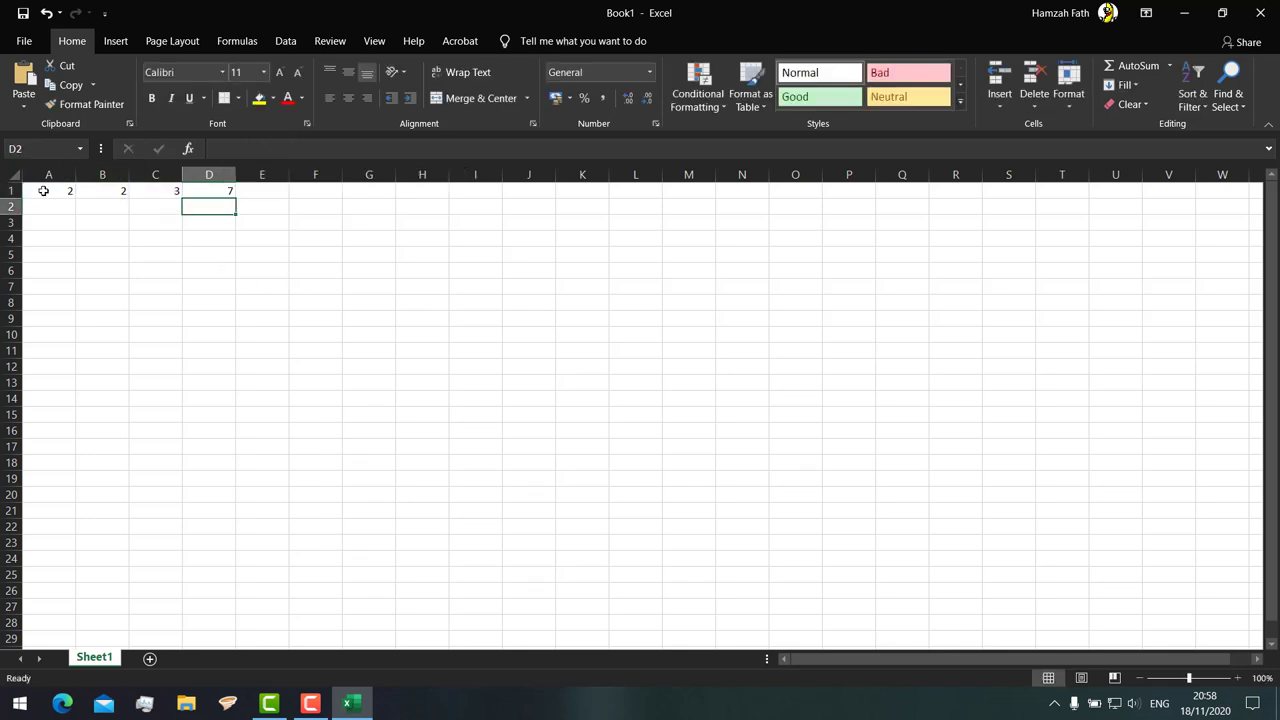
click(217, 188)
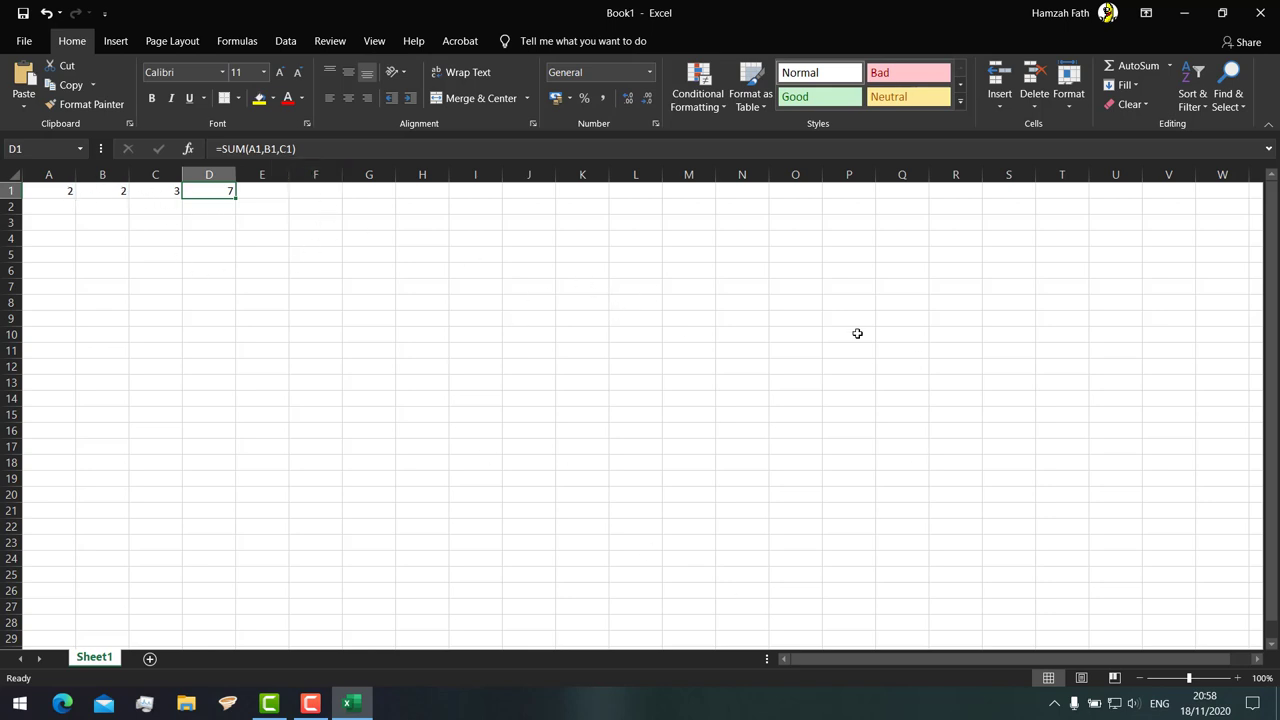
Enter the numbers 1, 2, 3, 4 and 5 across cells A3 to E3.
click(243, 190)
click(300, 148)
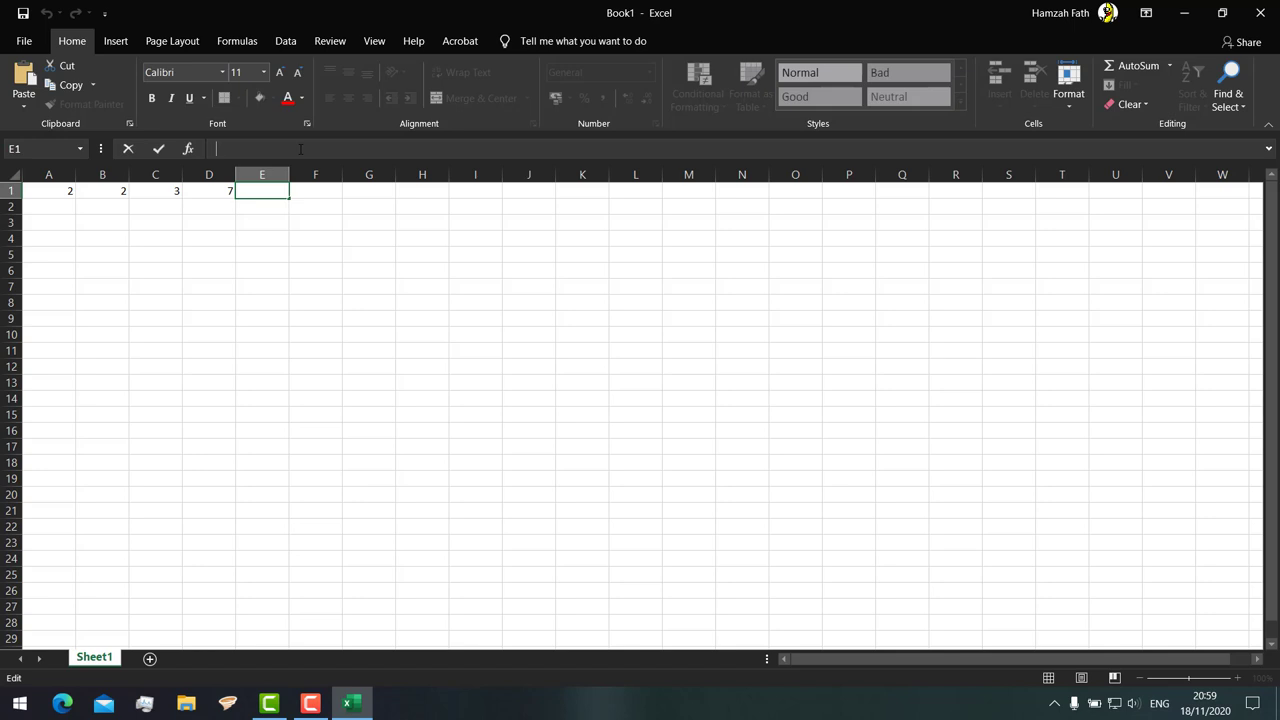
click(62, 224)
text(1	)
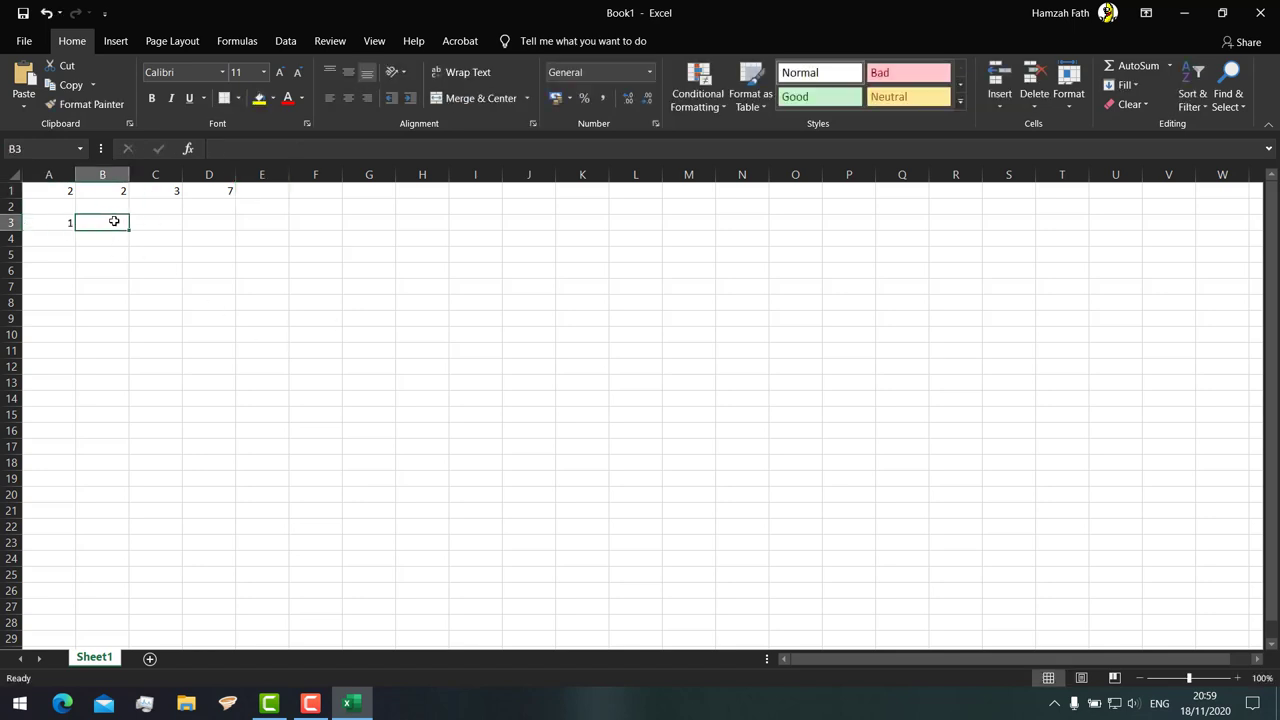
text(2	3	4	5)
key(Return)
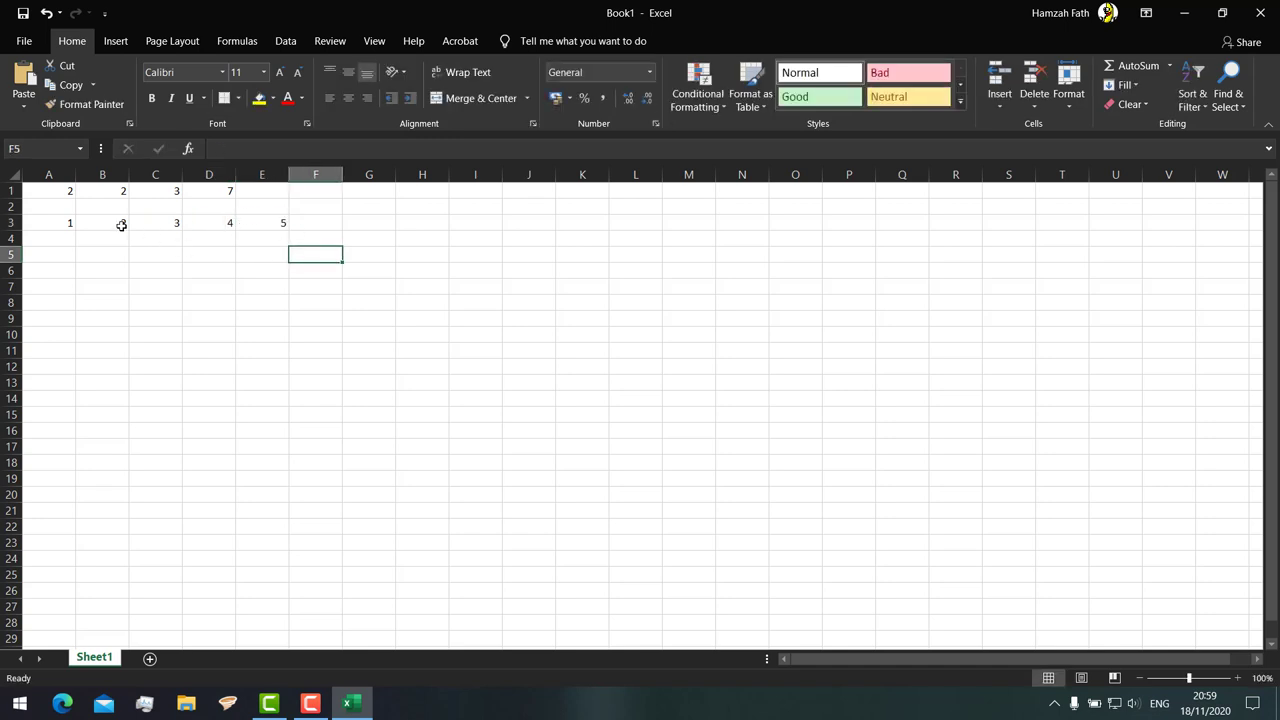
Center the numbers in A3:E3 horizontally.
drag(60, 226, 275, 224)
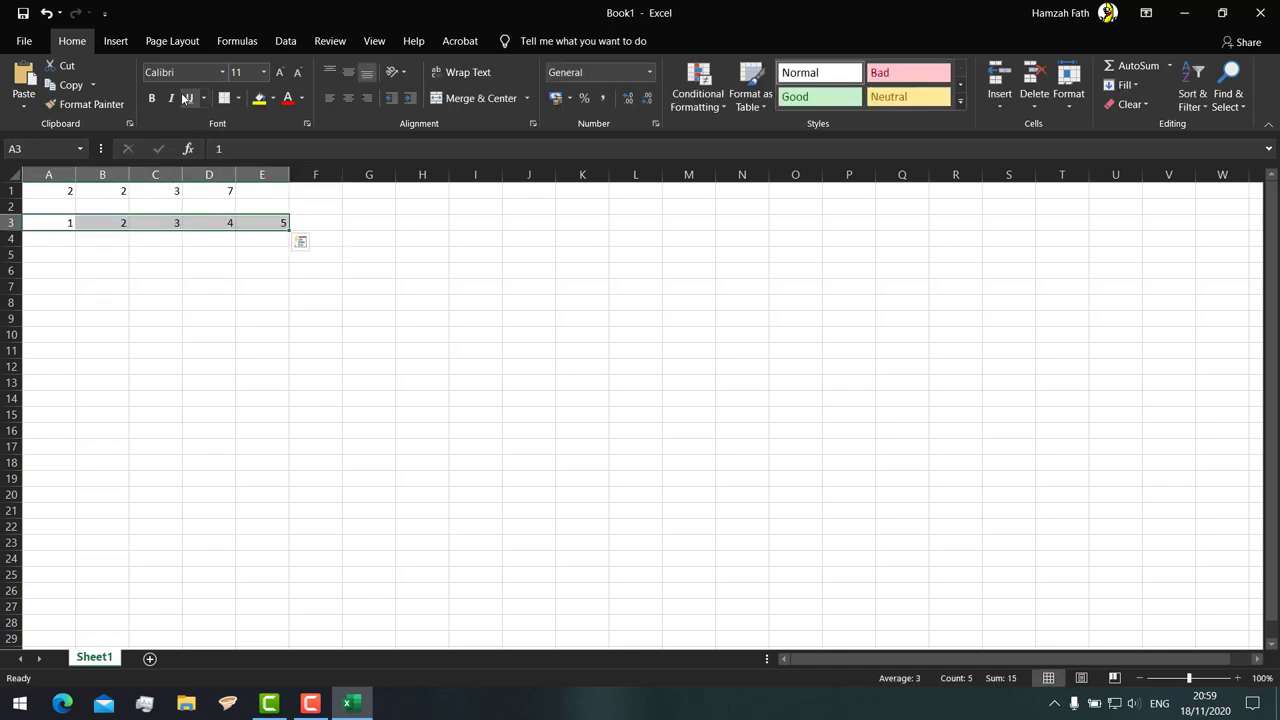
click(348, 98)
click(262, 270)
click(150, 242)
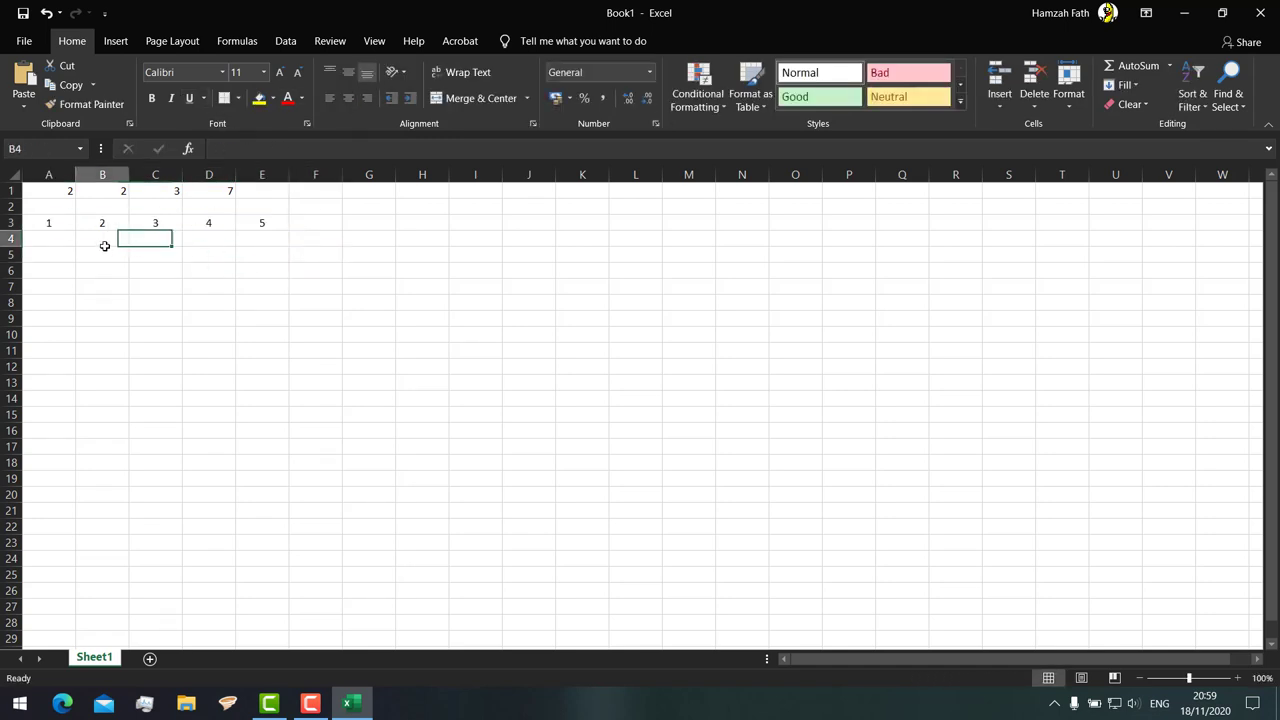
Enter the label "< maksimal" in cell B4, under the number 2.
click(103, 243)
click(323, 147)
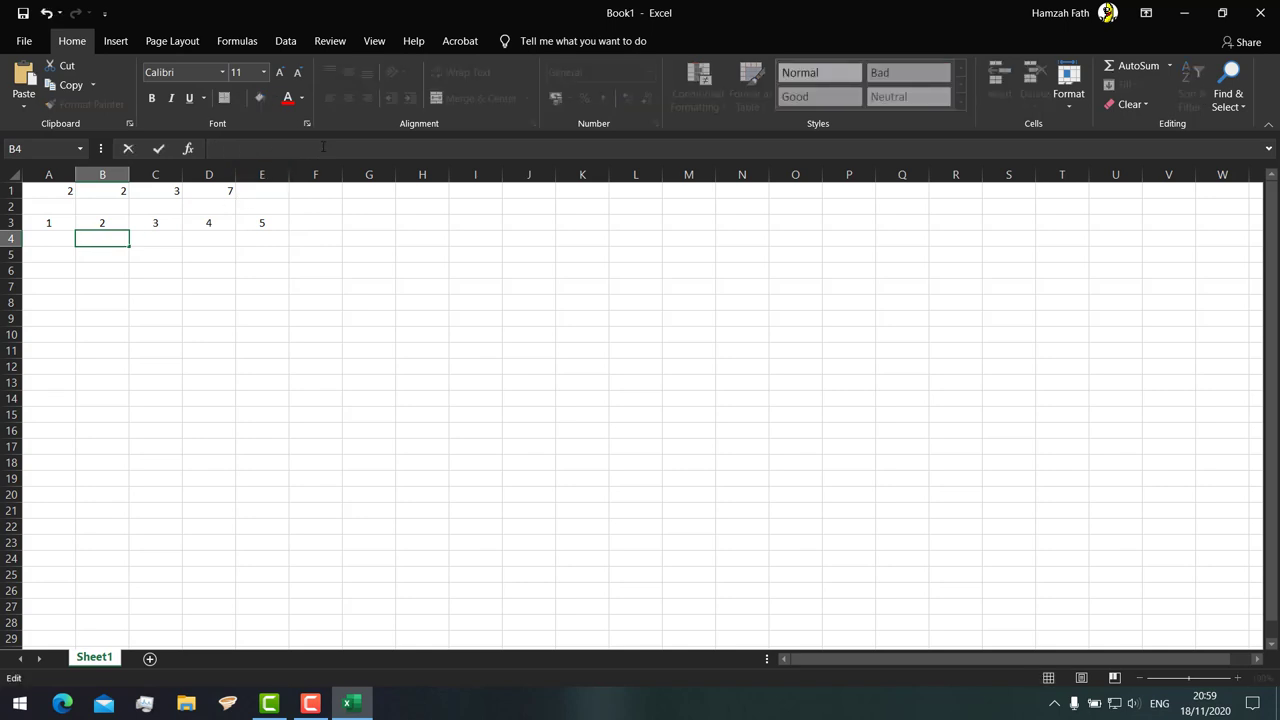
text(>)
key(BackSpace)
text(<)
text(maxima)
text(l)
key(BackSpace)
key(BackSpace)
key(BackSpace)
key(BackSpace)
key(BackSpace)
text(ksimal)
click(363, 272)
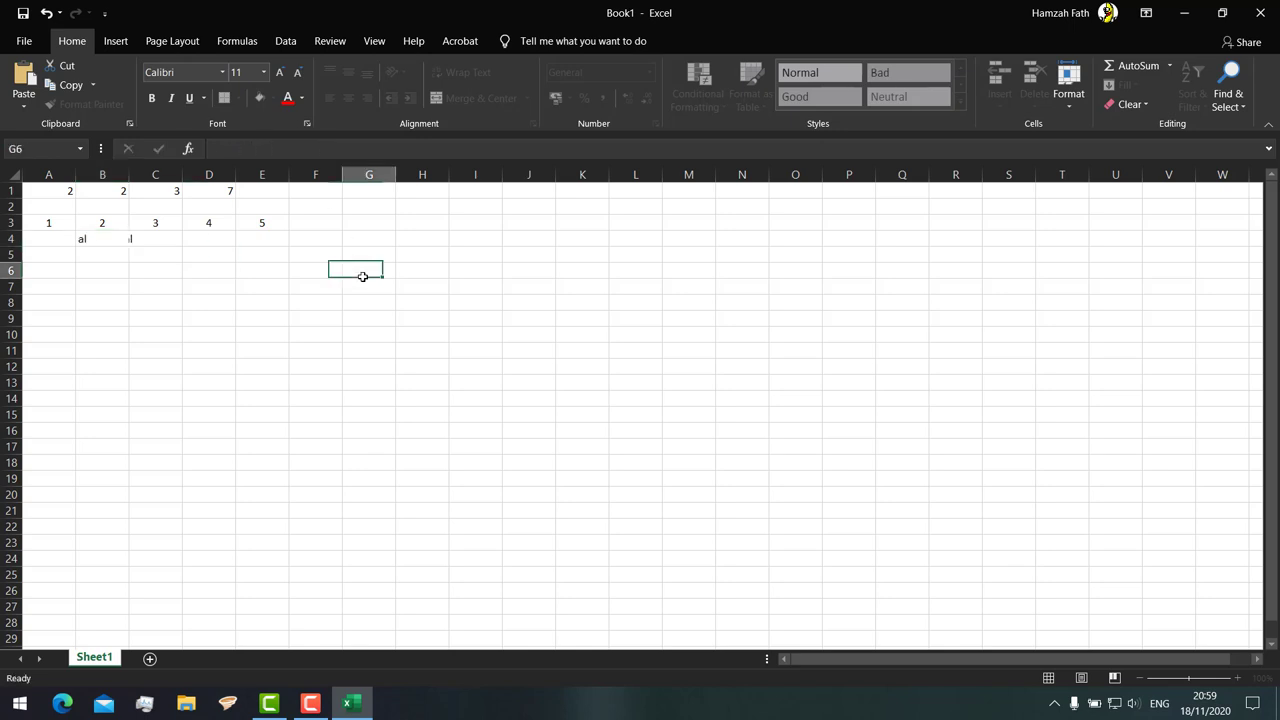
Enter the label "minimal >" in cell D4, under the number 4.
click(211, 243)
click(289, 148)
text(minim)
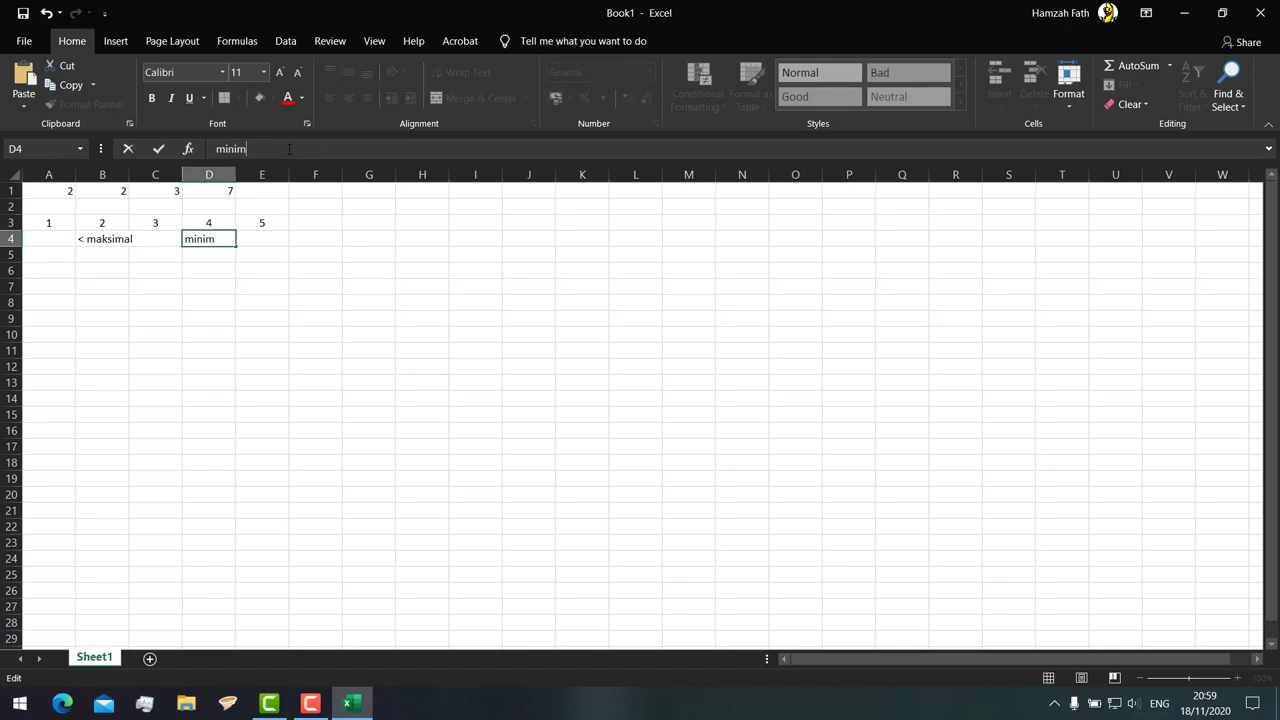
text(al >)
click(460, 254)
Widen column B slightly so the "< maksimal" label fits inside its cell.
drag(129, 177, 136, 177)
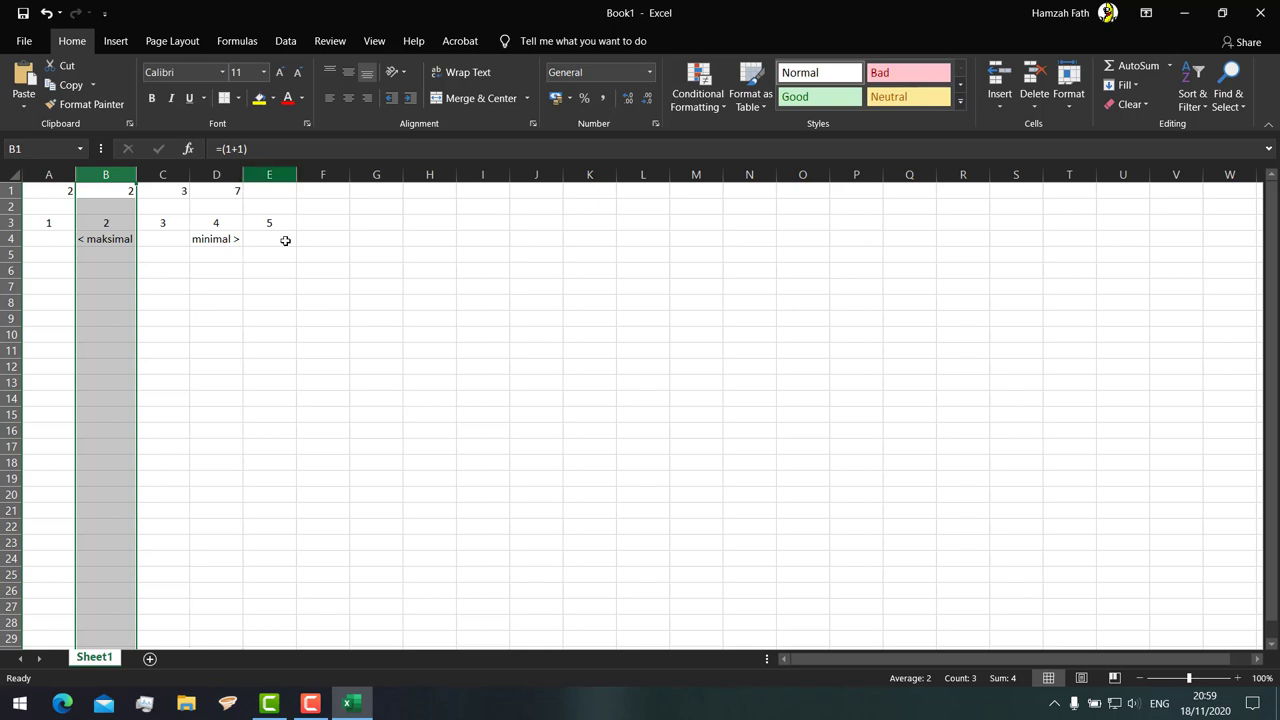
click(285, 252)
click(160, 240)
click(48, 239)
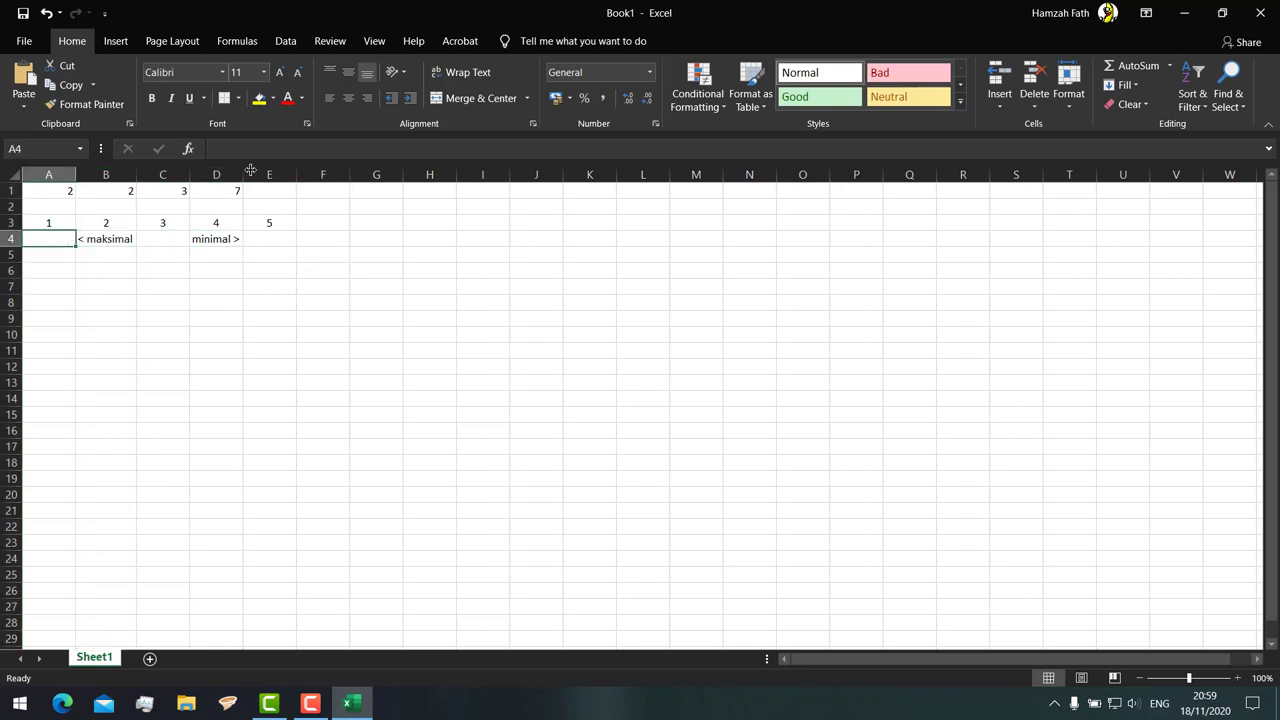
click(308, 150)
text(=)
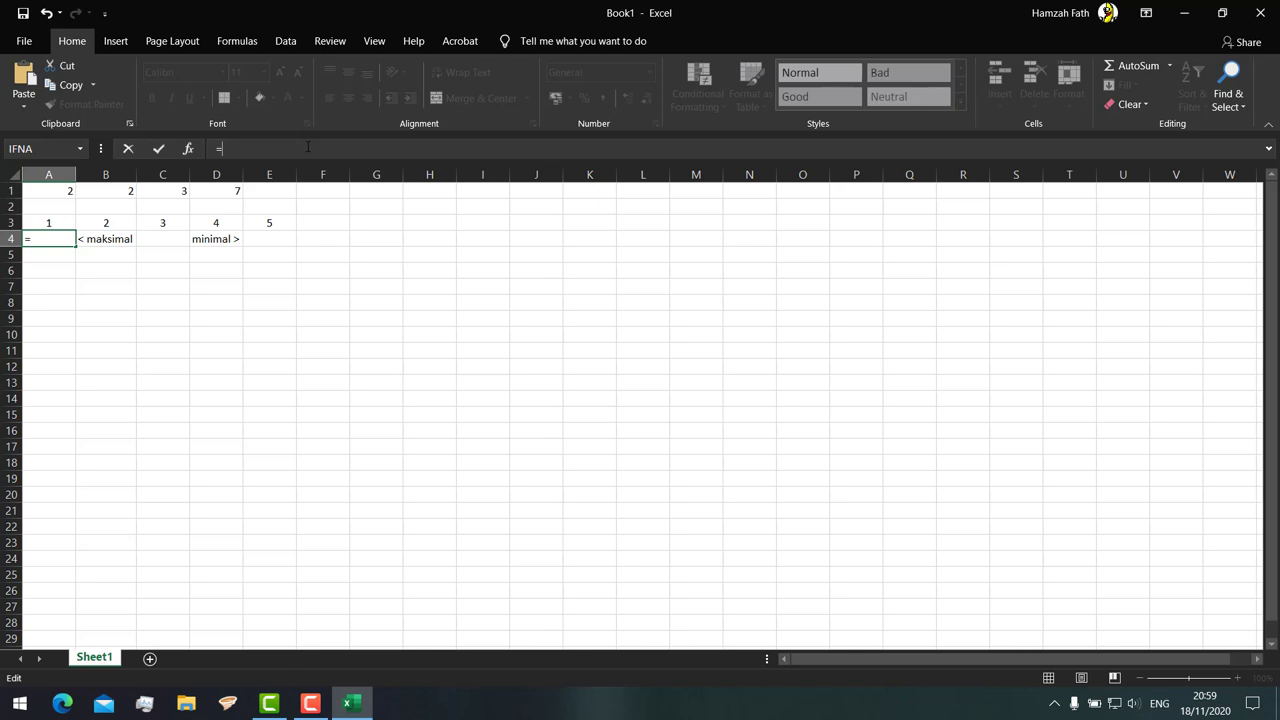
text(min)
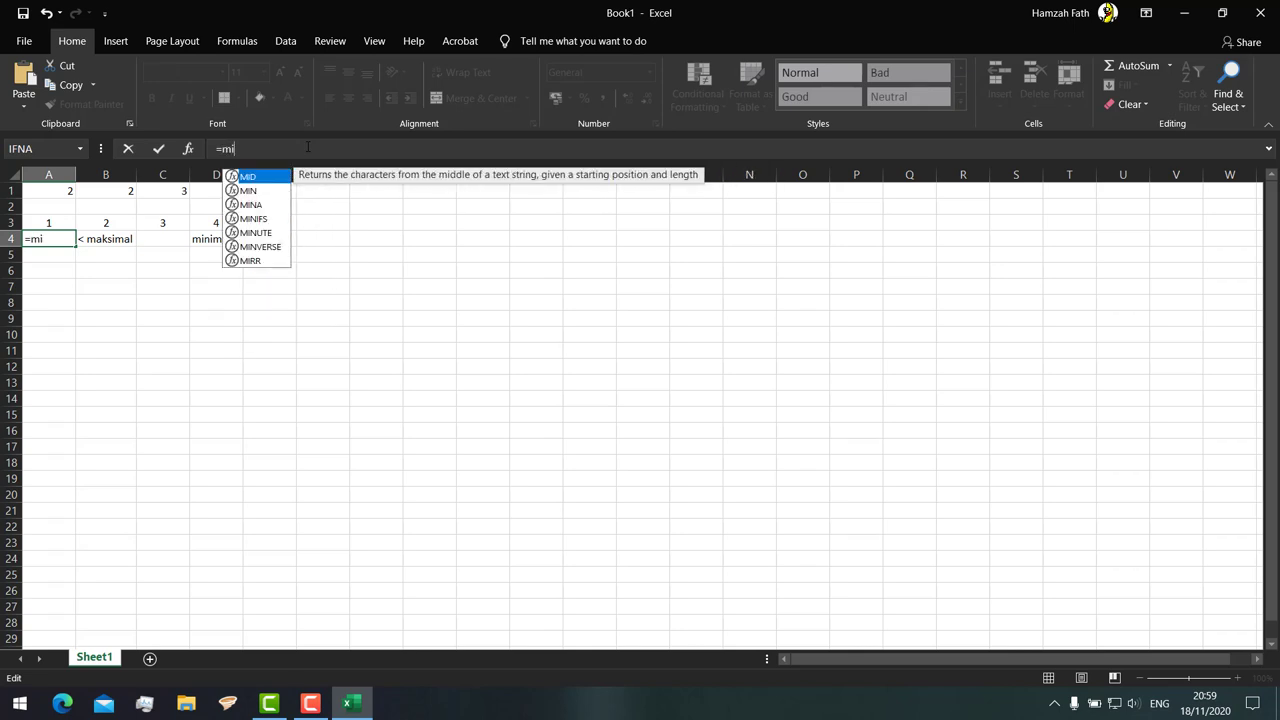
key(BackSpace)
key(BackSpace)
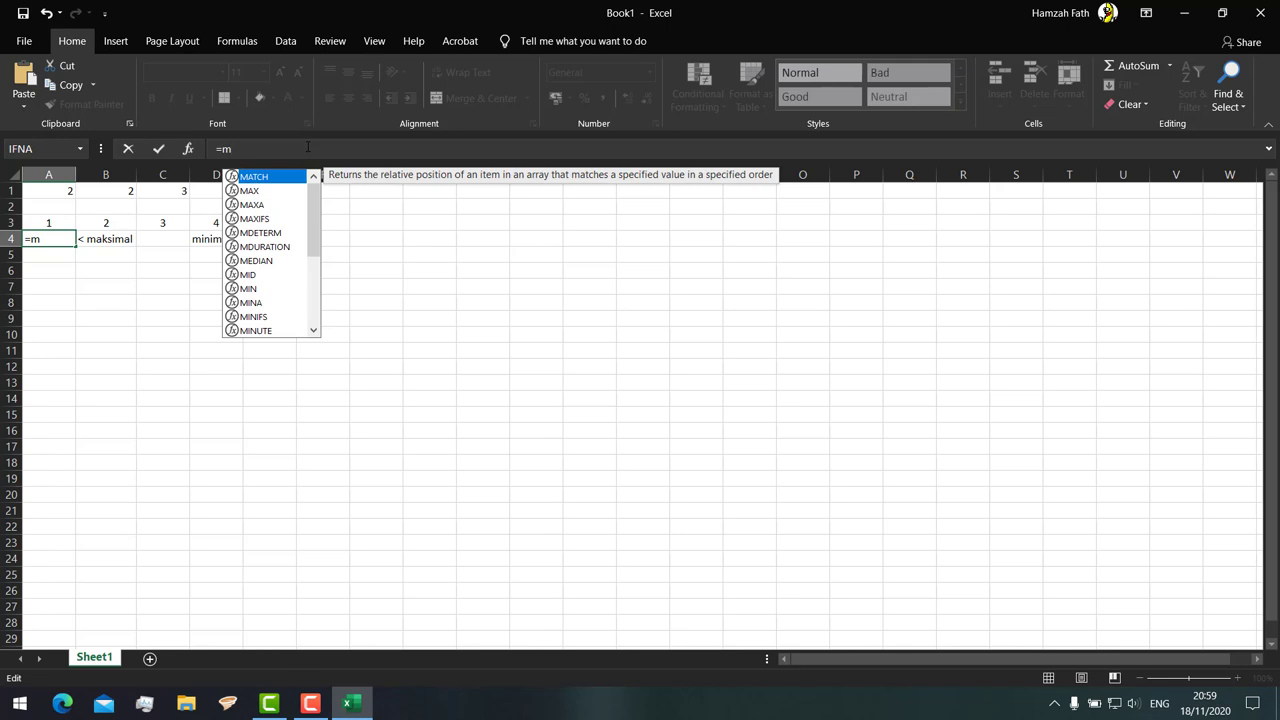
text(ax()
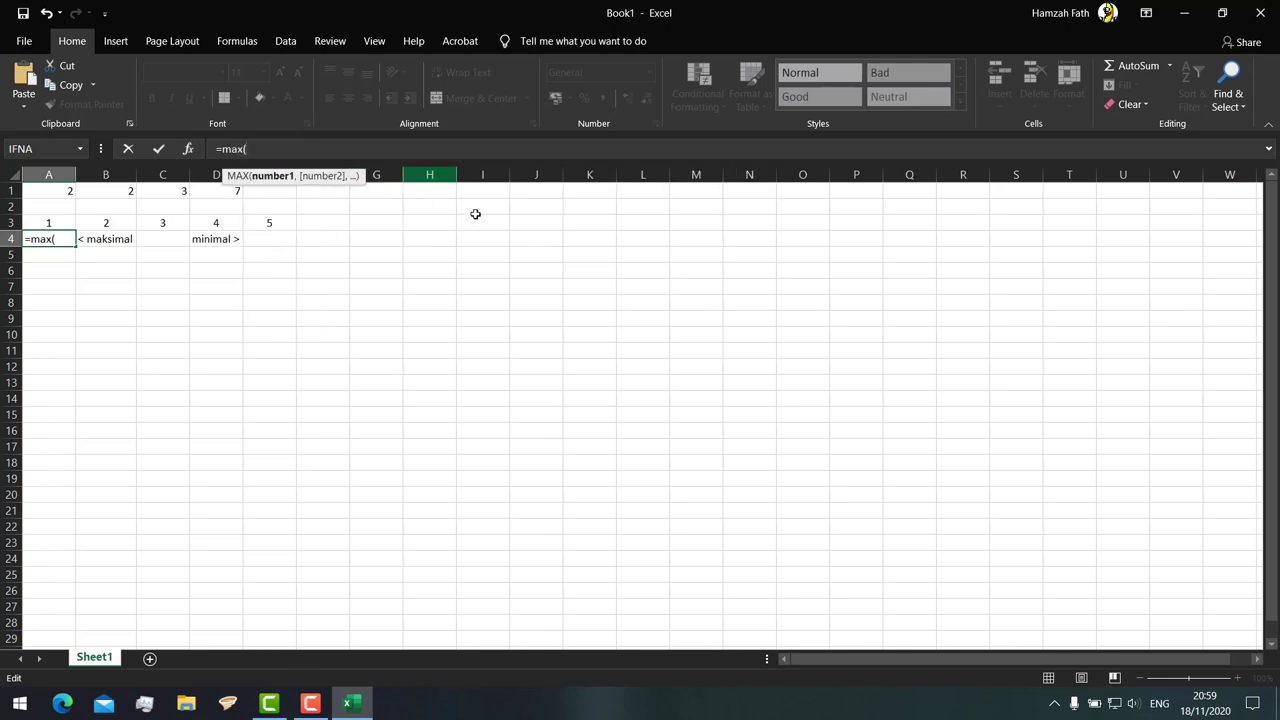
text( a1)
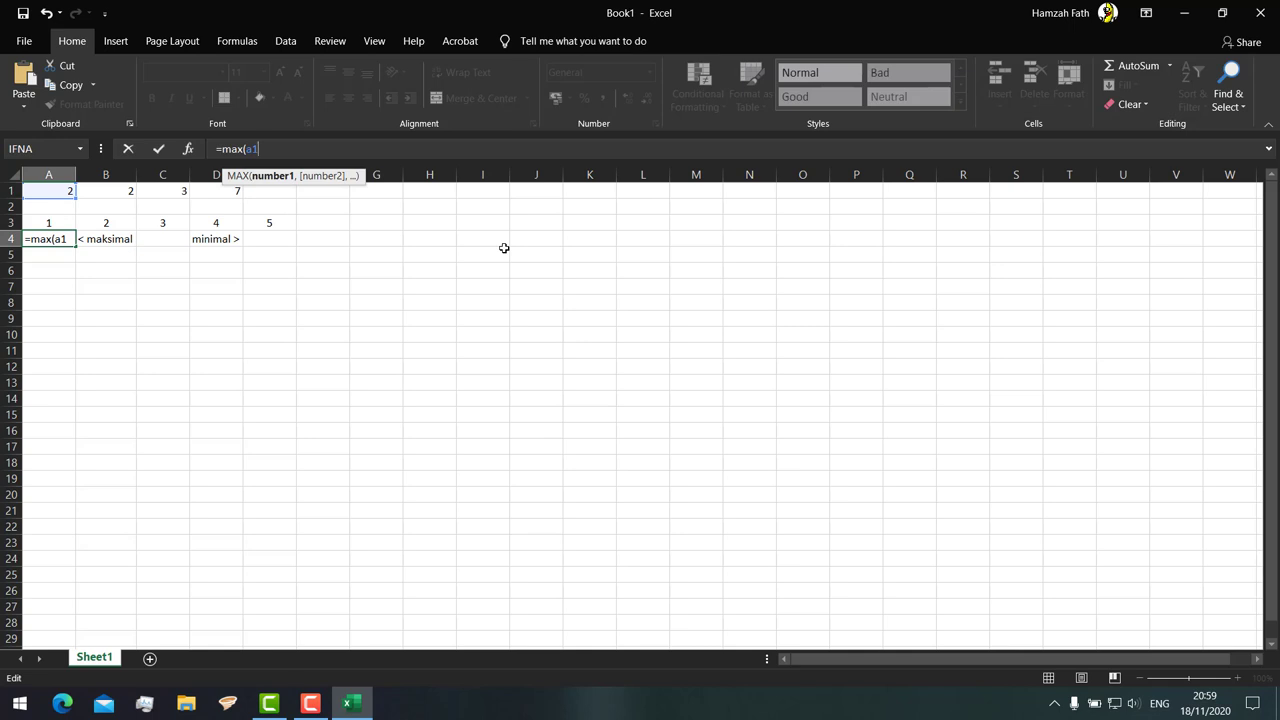
text(,a)
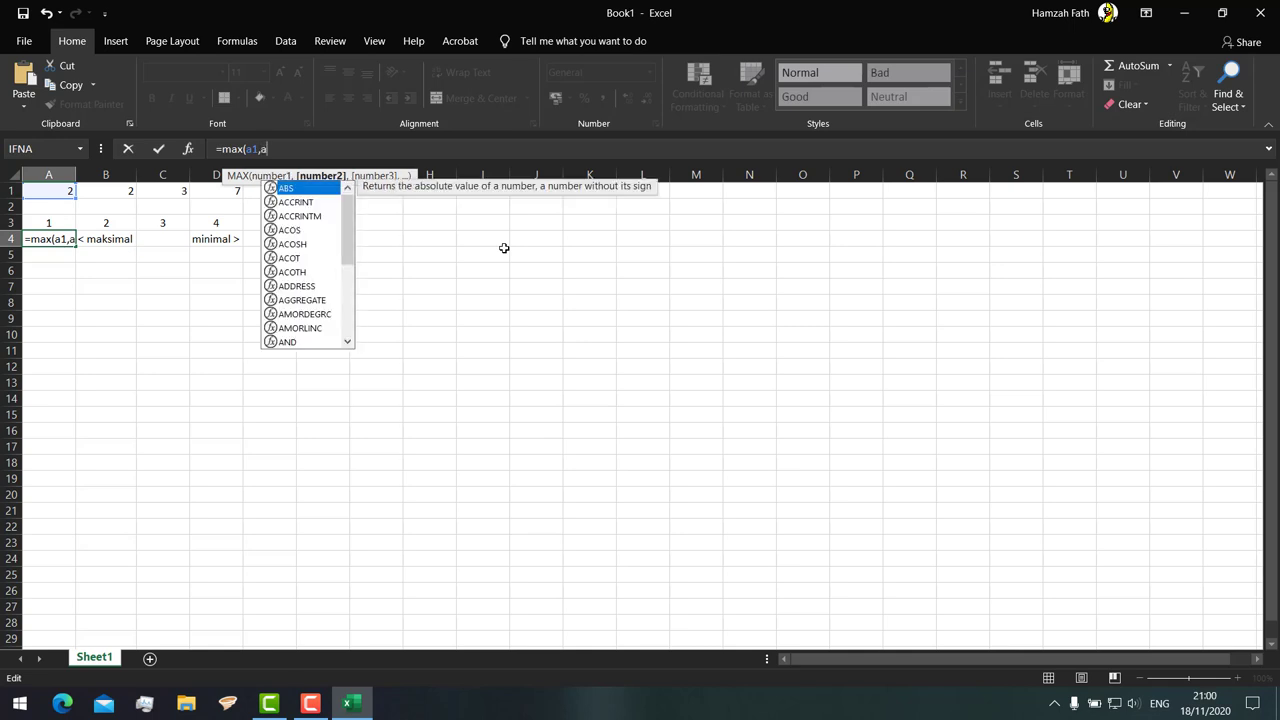
text(2,)
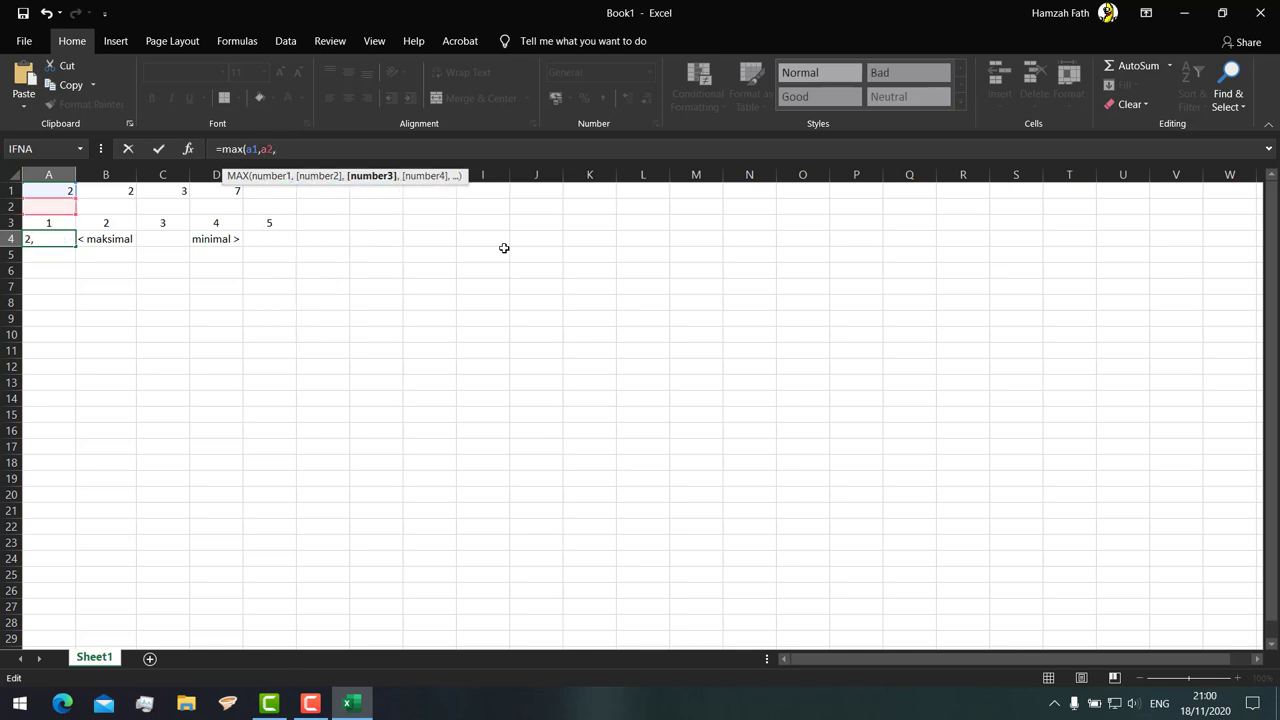
text(a3)
key(BackSpace)
key(BackSpace)
key(BackSpace)
key(BackSpace)
key(BackSpace)
key(BackSpace)
key(BackSpace)
key(BackSpace)
key(BackSpace)
key(BackSpace)
key(BackSpace)
key(BackSpace)
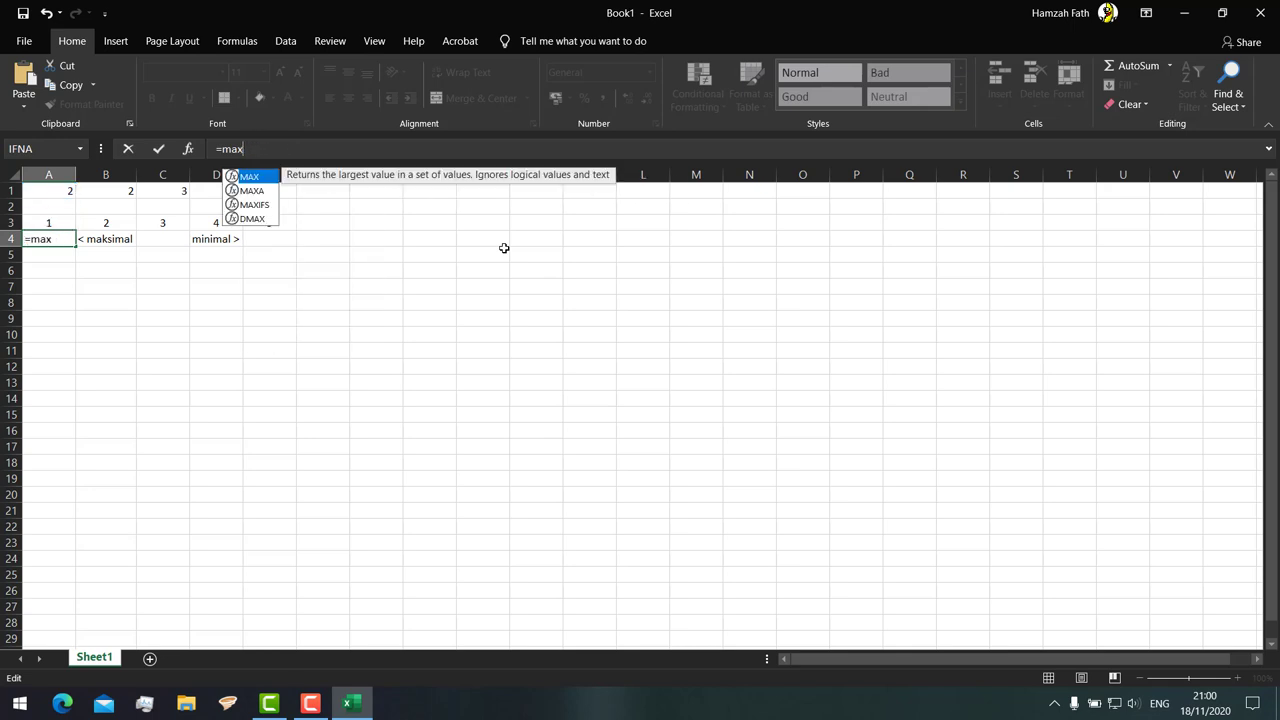
key(BackSpace)
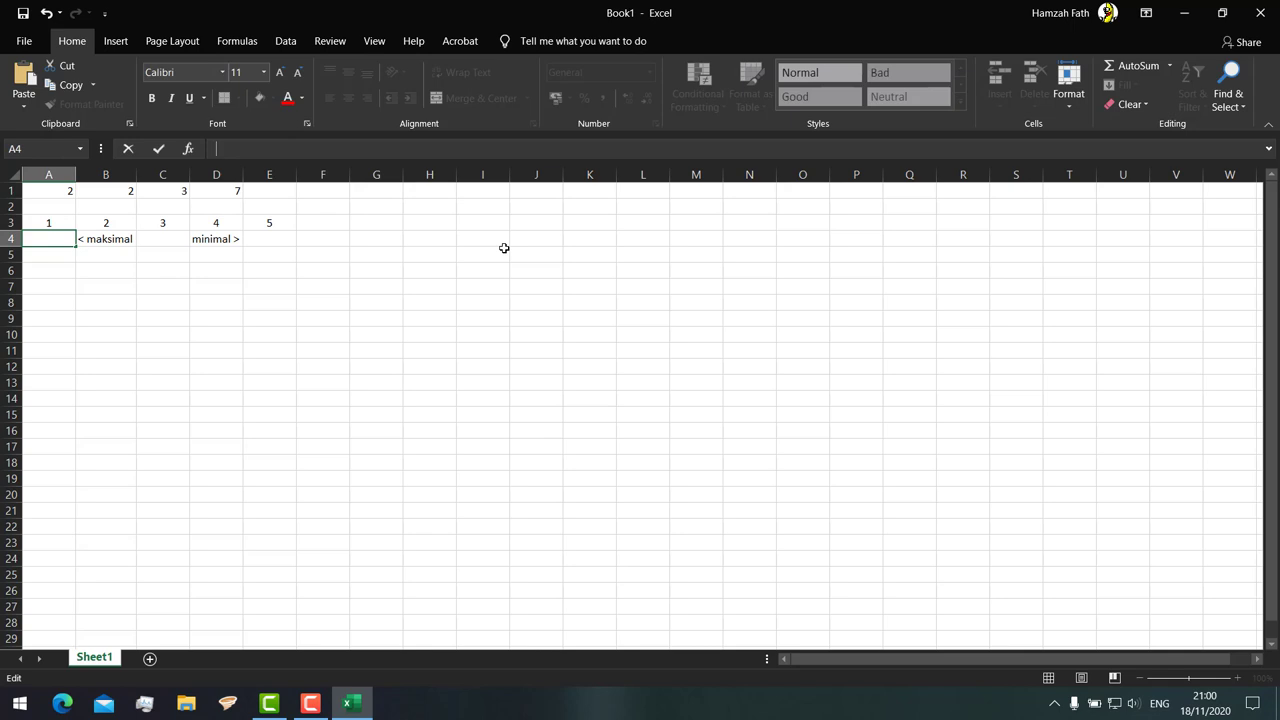
Enter the formula =MAX(A3,B3,C3,D3,E3) in cell A4, beside the "< maksimal" label.
text(=max)
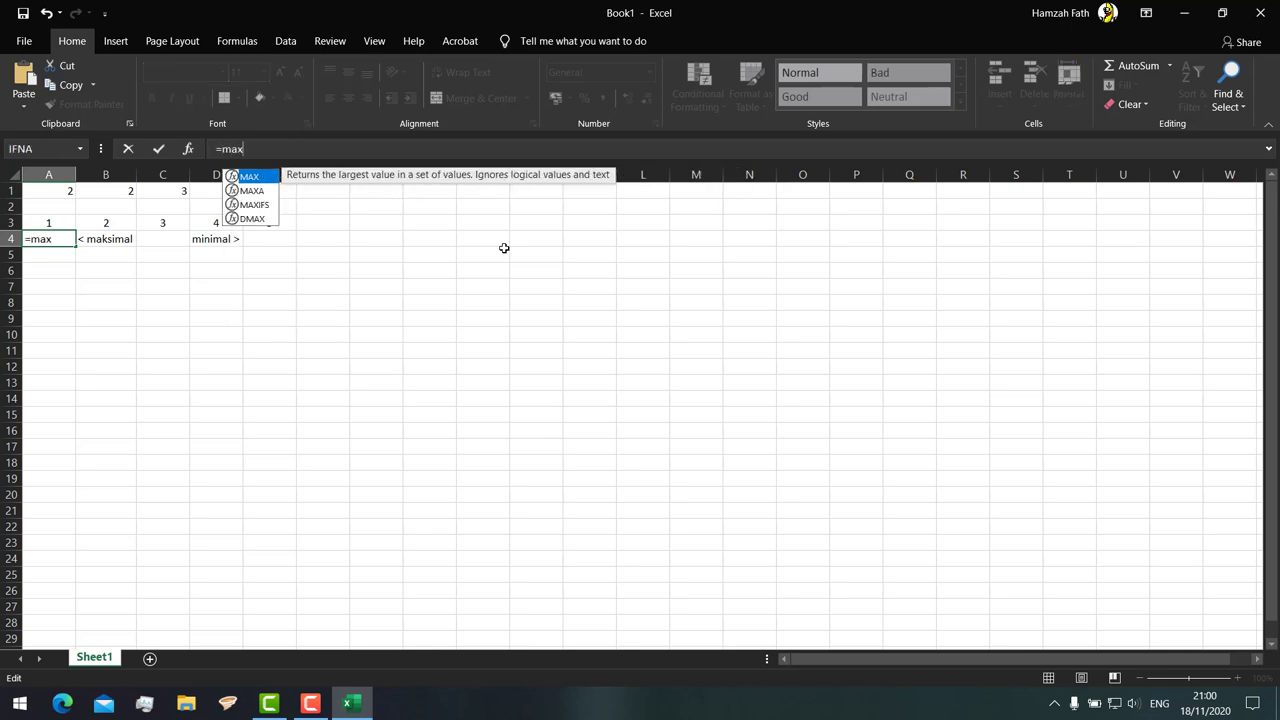
text(()
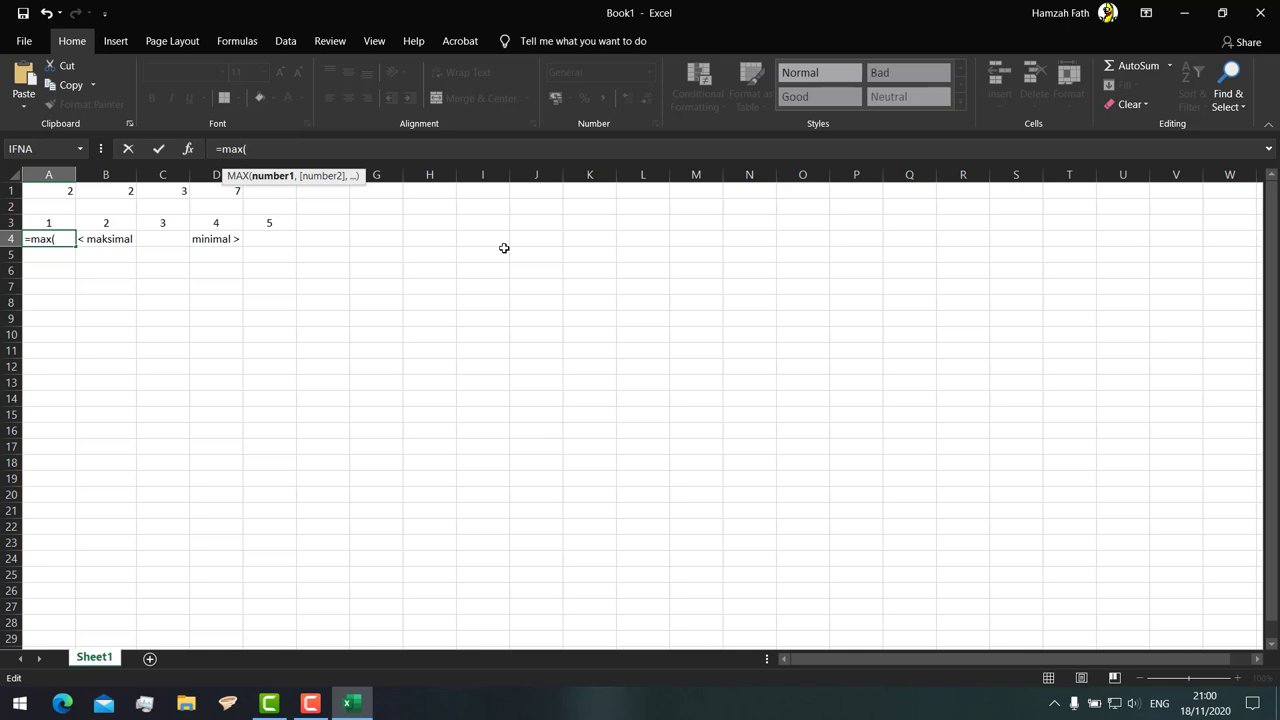
text(a3)
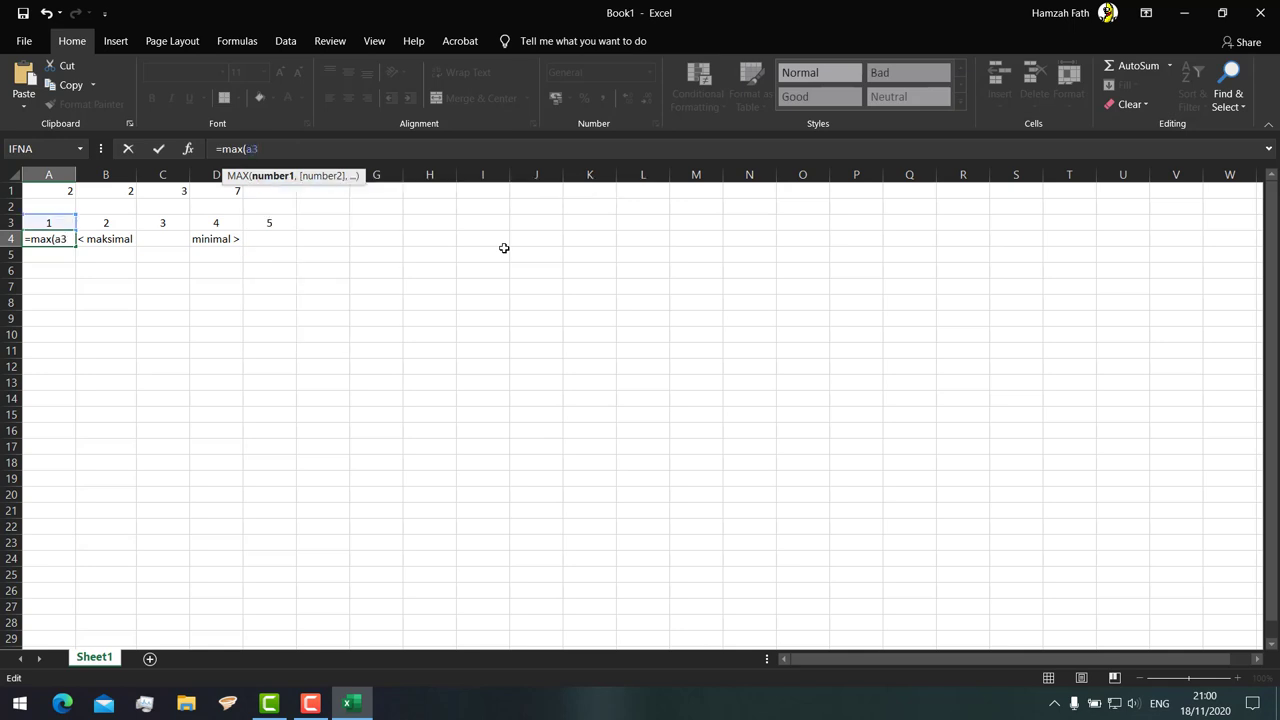
text(,)
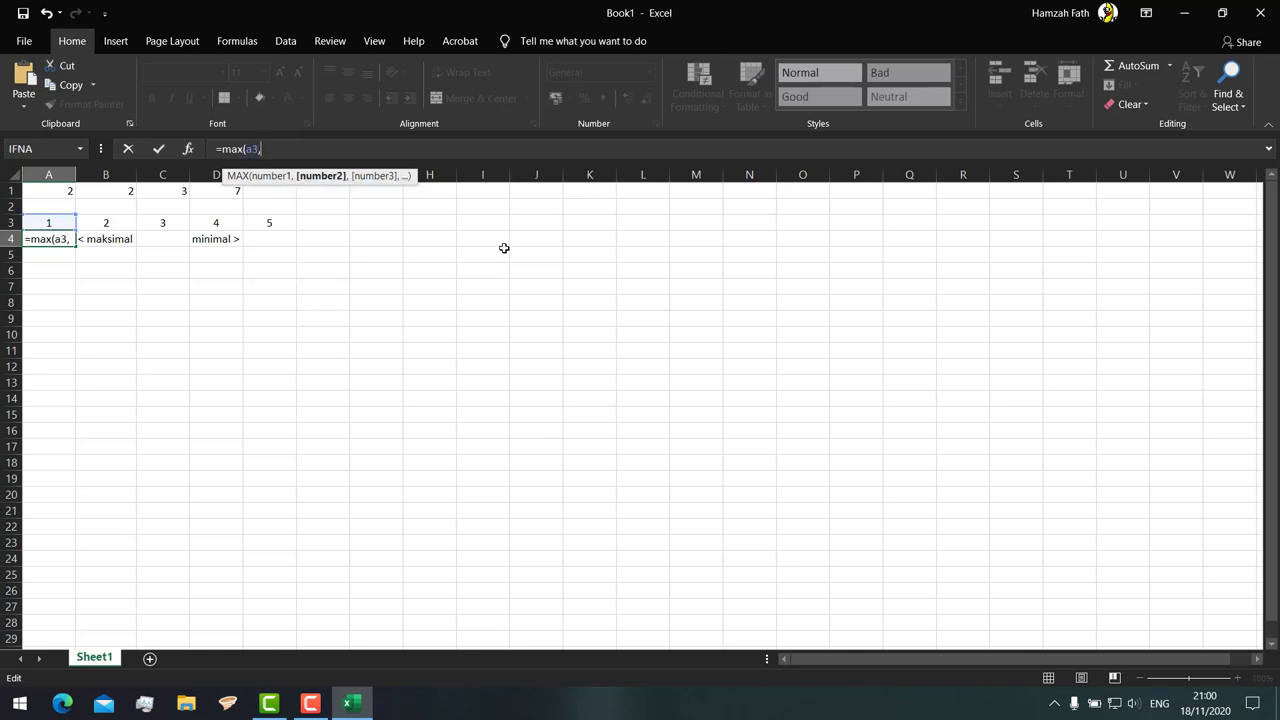
text(a)
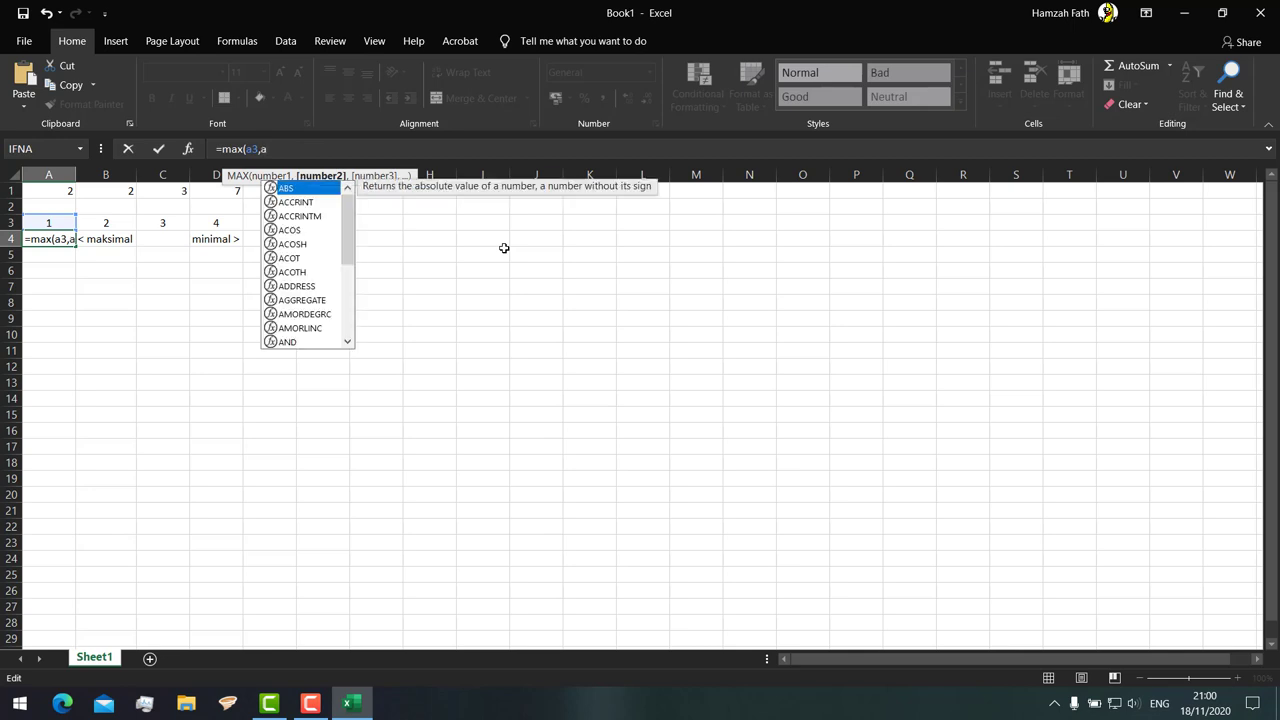
key(BackSpace)
text(b3)
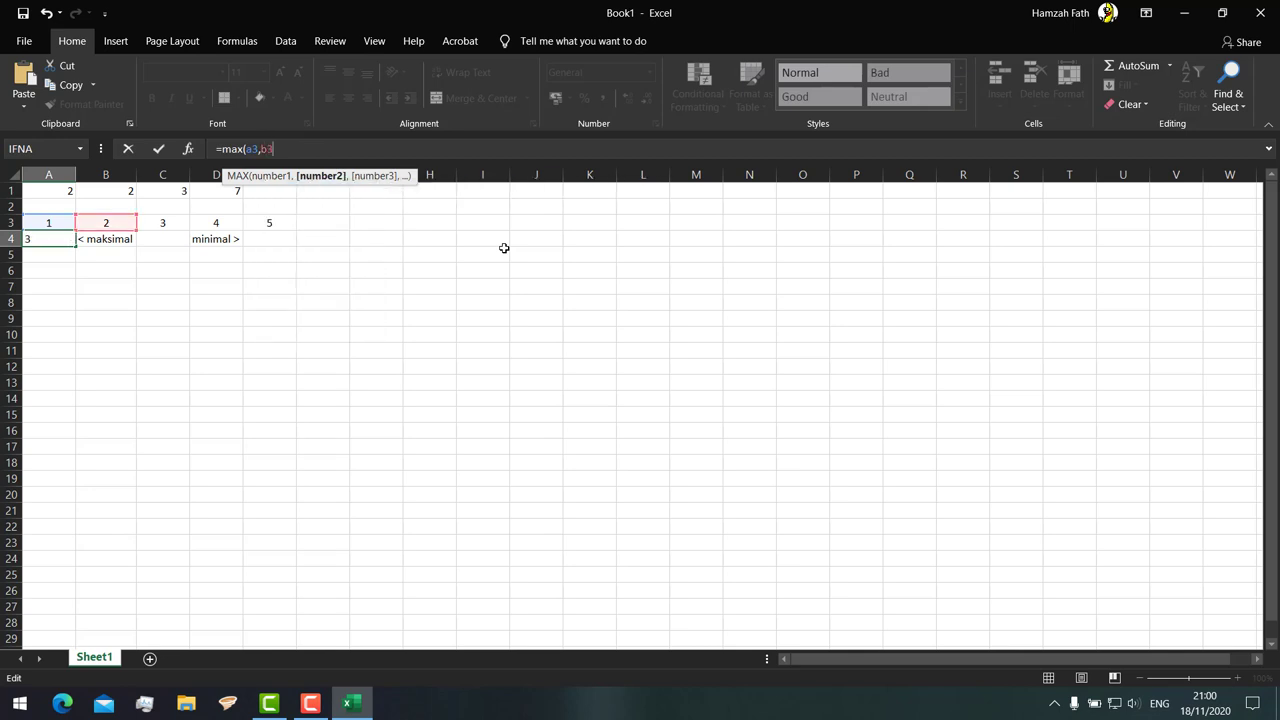
text(,)
text(c)
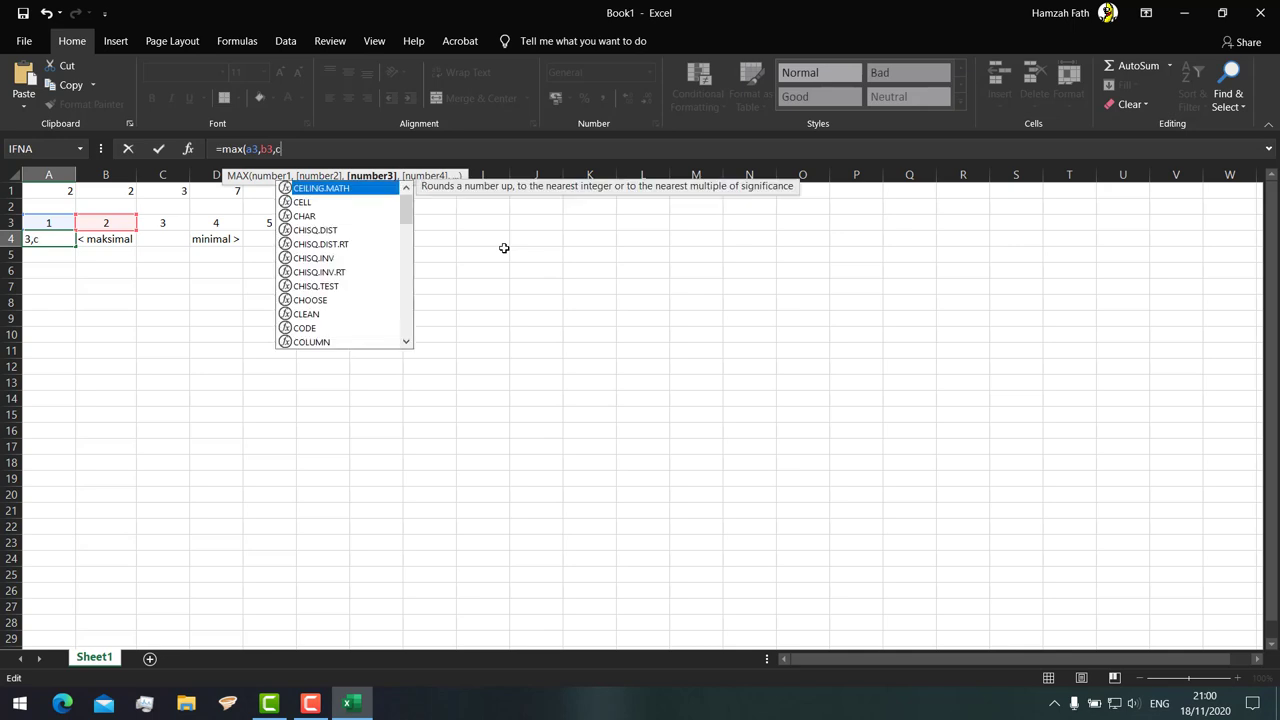
text(3,)
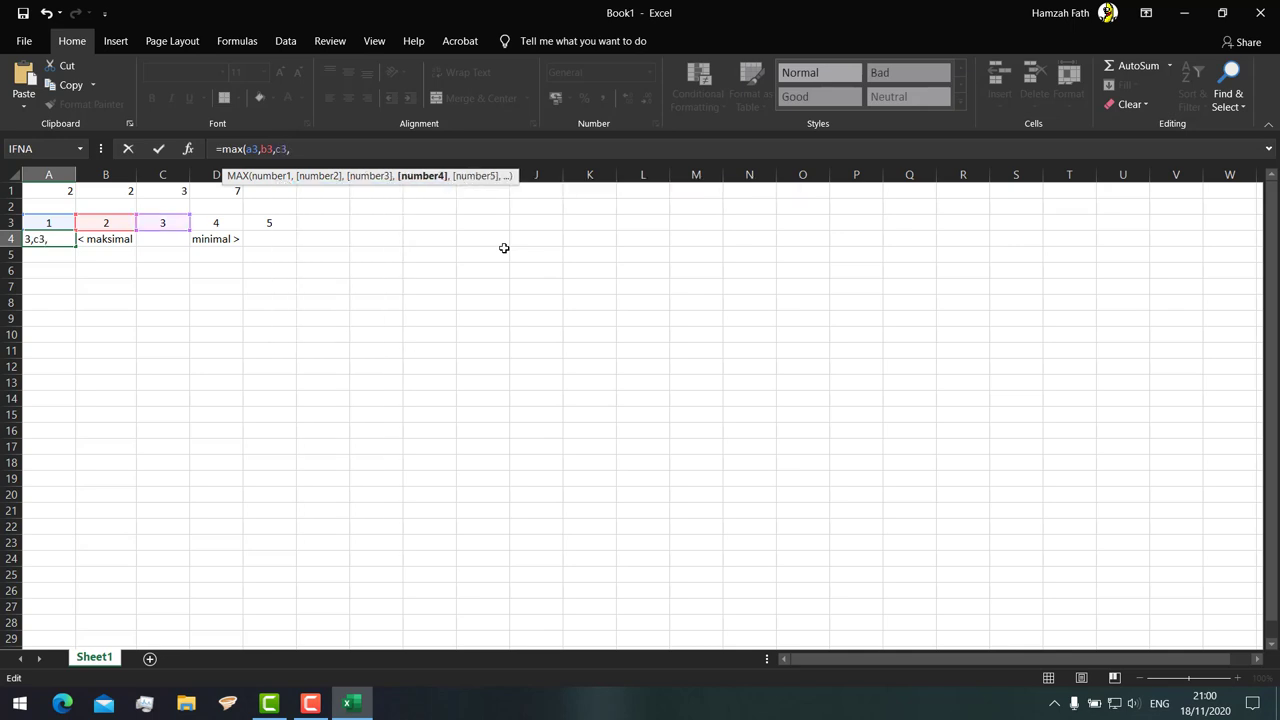
text(d3,)
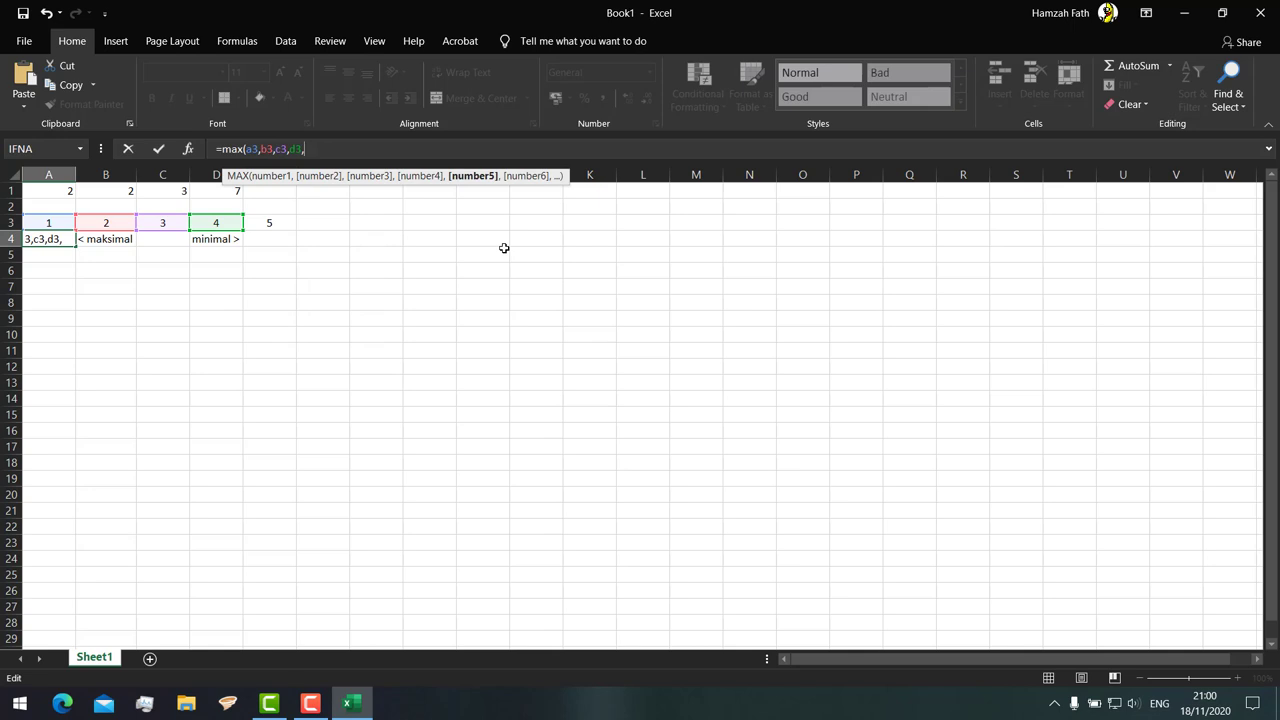
text(e3))
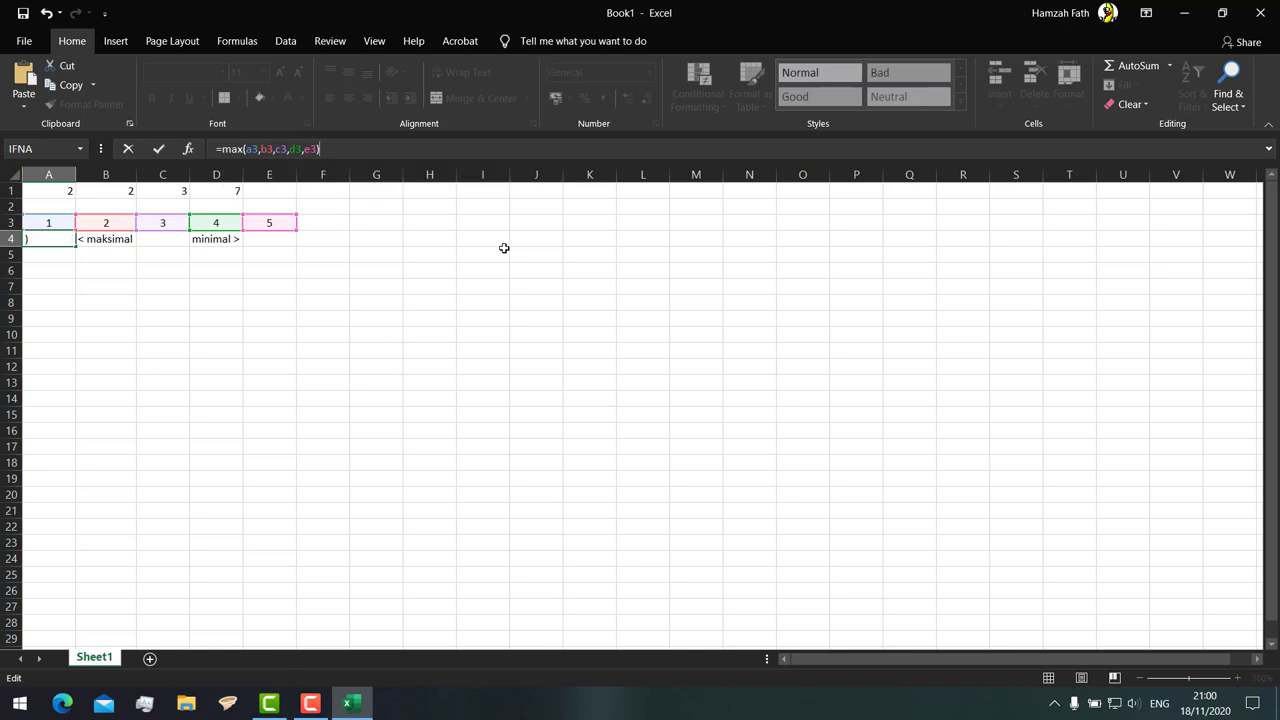
key(Return)
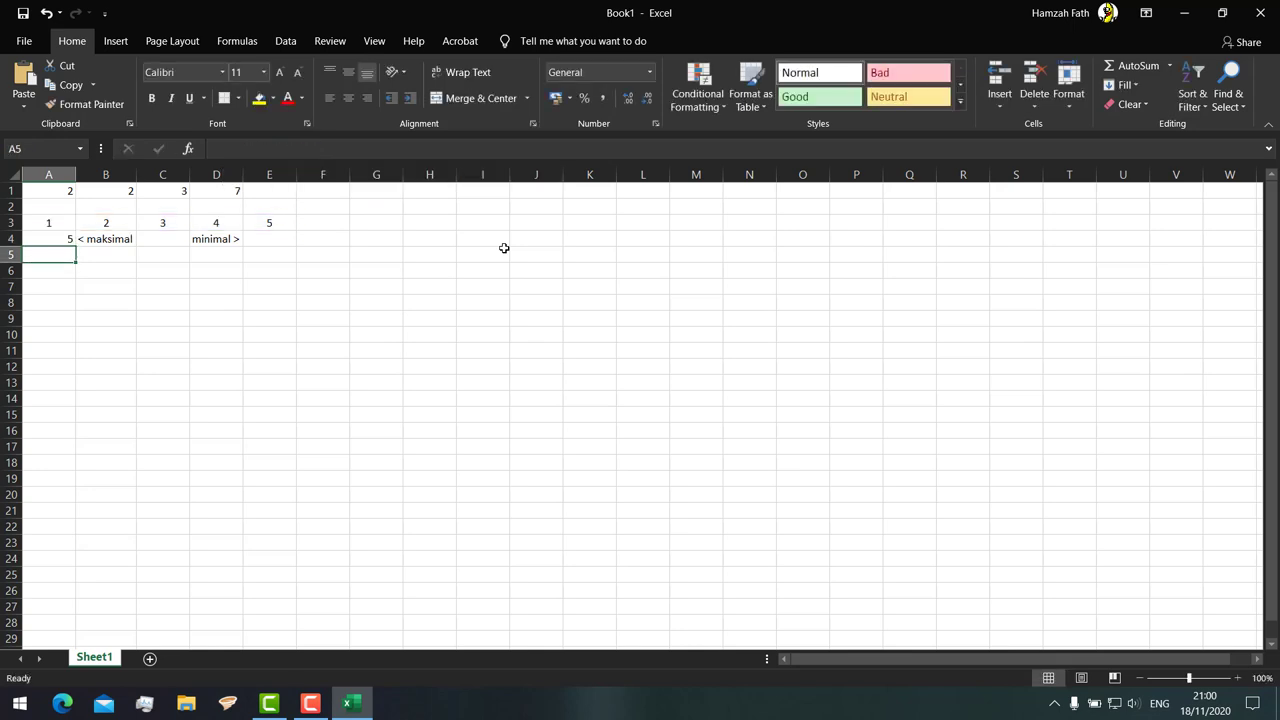
Check the MAX formula and its result in A4 against the numbers in row 3.
click(266, 362)
click(124, 236)
click(45, 233)
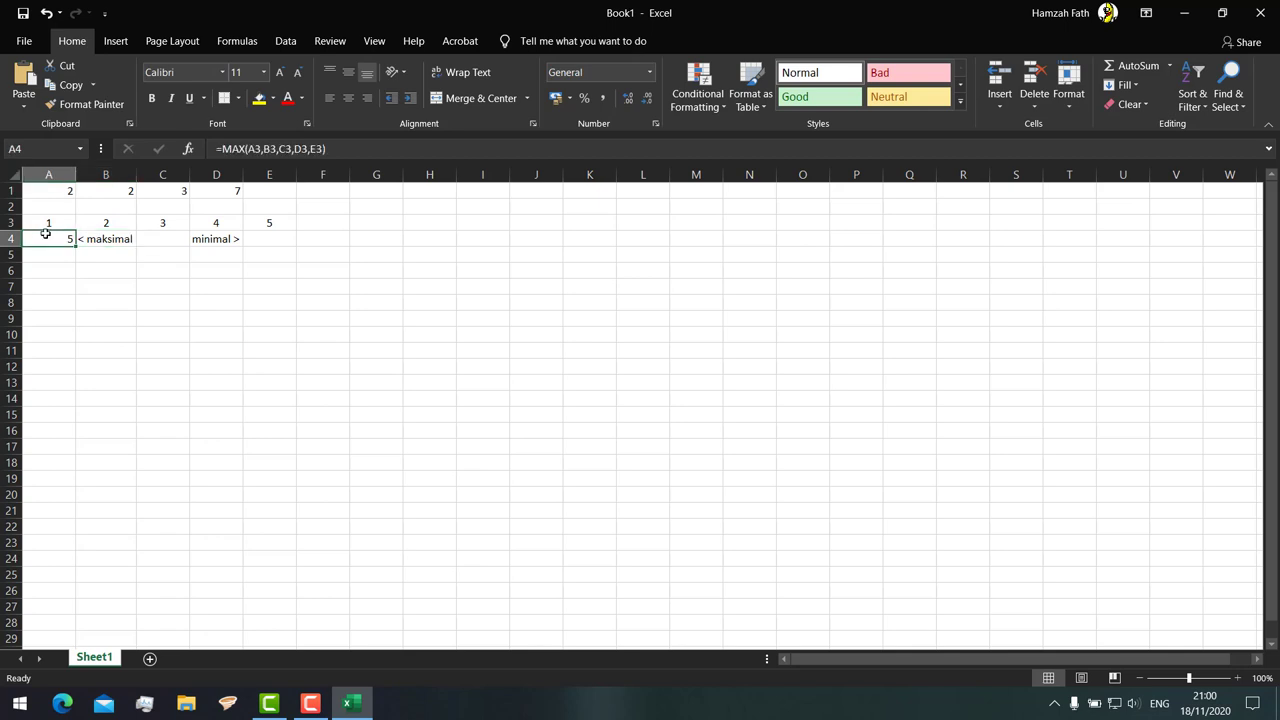
click(52, 222)
click(162, 222)
click(255, 221)
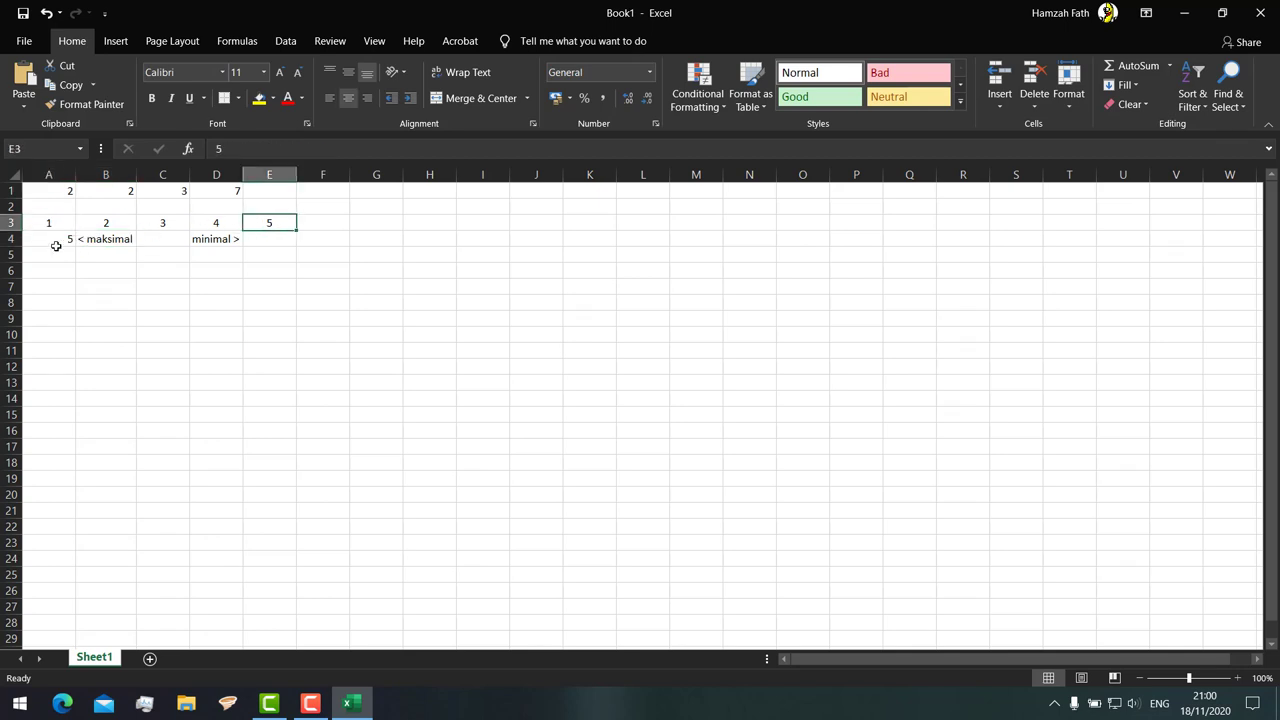
click(56, 244)
Enter the formula =MIN(A3,B3,C3,D3,E3) in cell E4, beside the "minimal >" label.
click(236, 238)
click(268, 238)
click(293, 150)
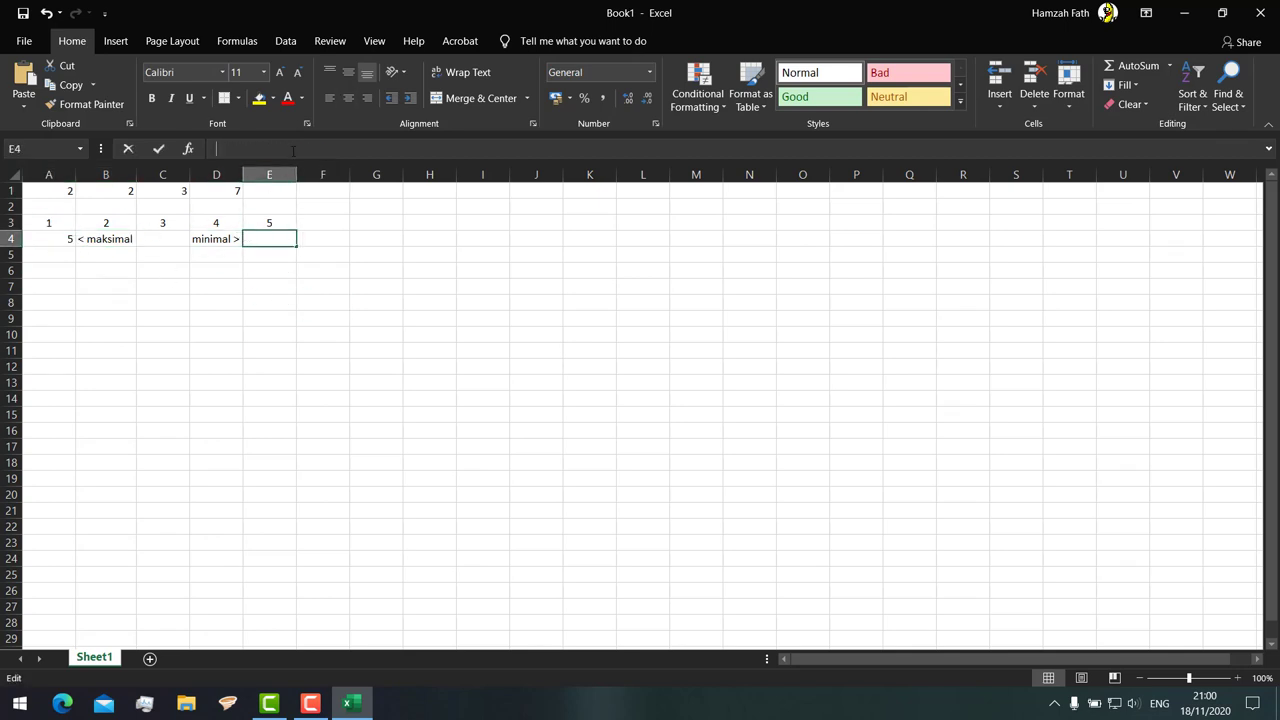
text(=)
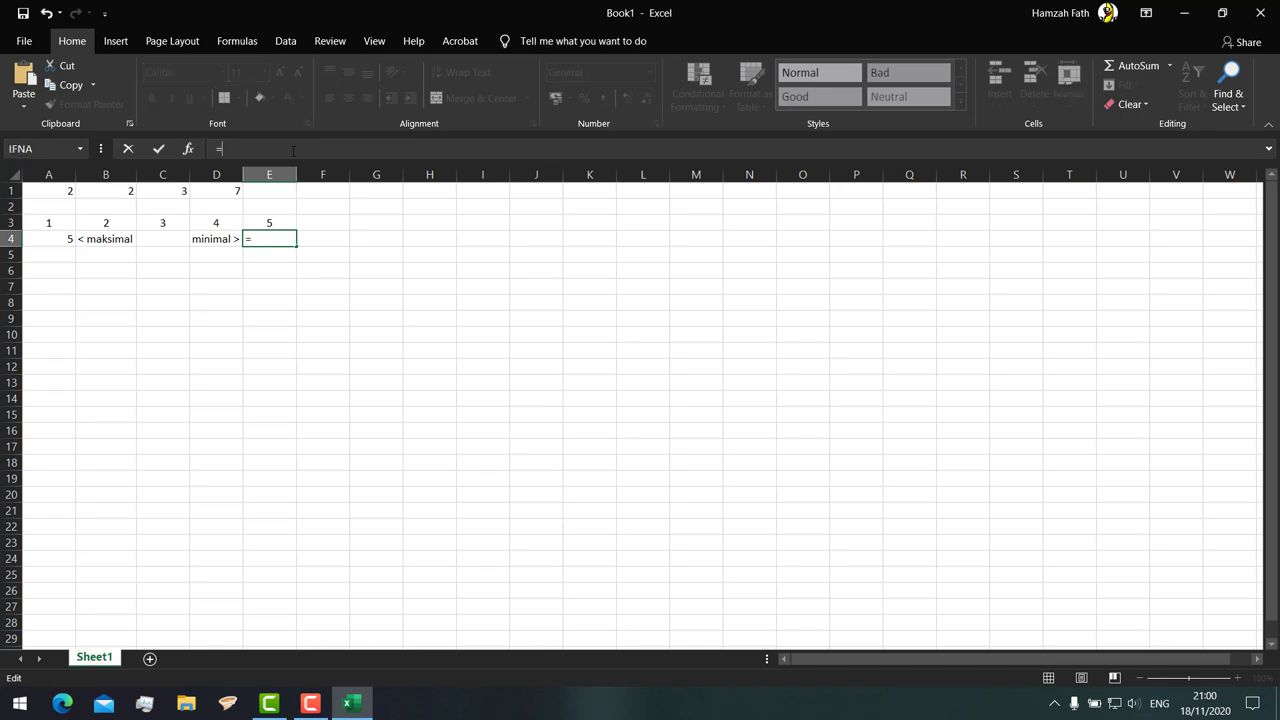
text(min)
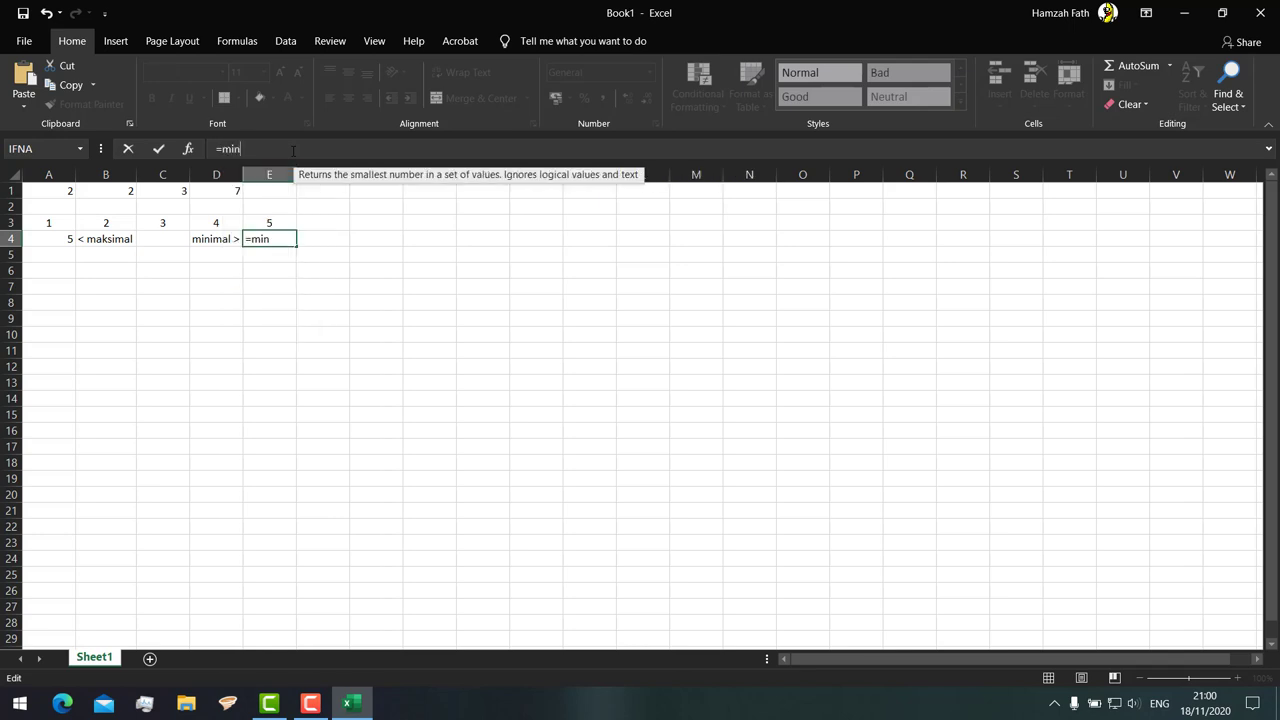
text(9)
key(BackSpace)
text(()
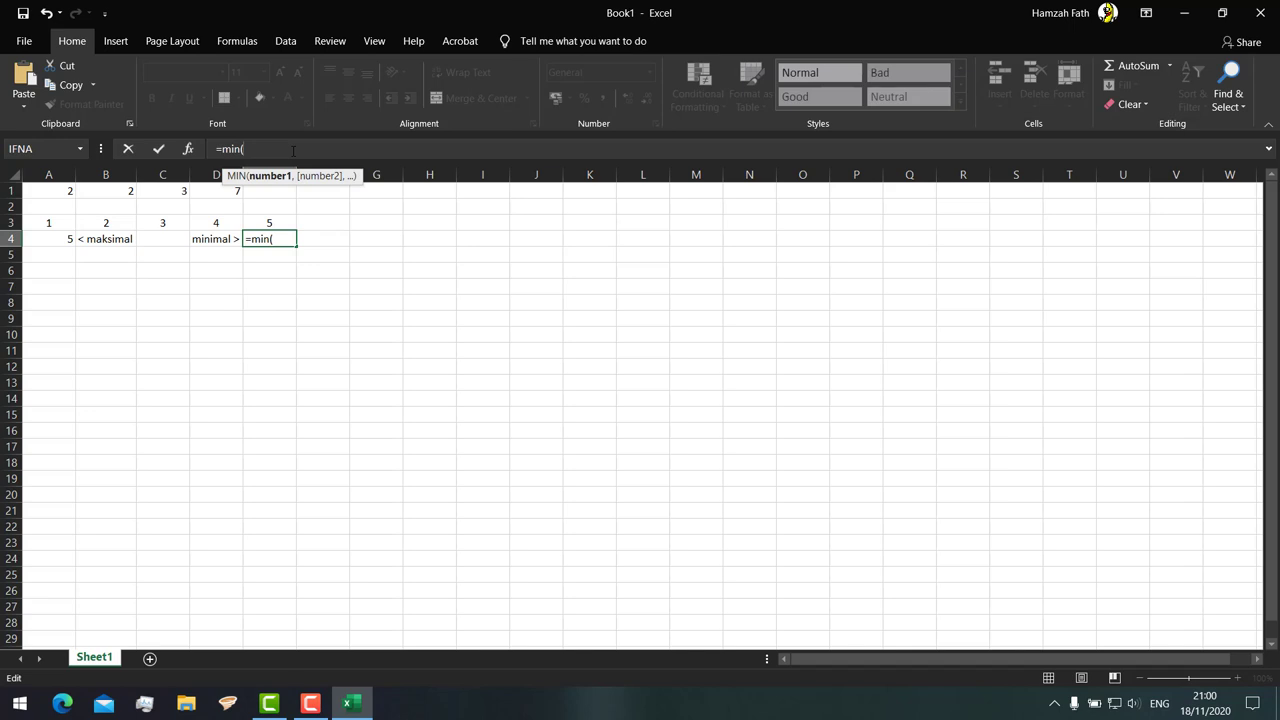
text(a)
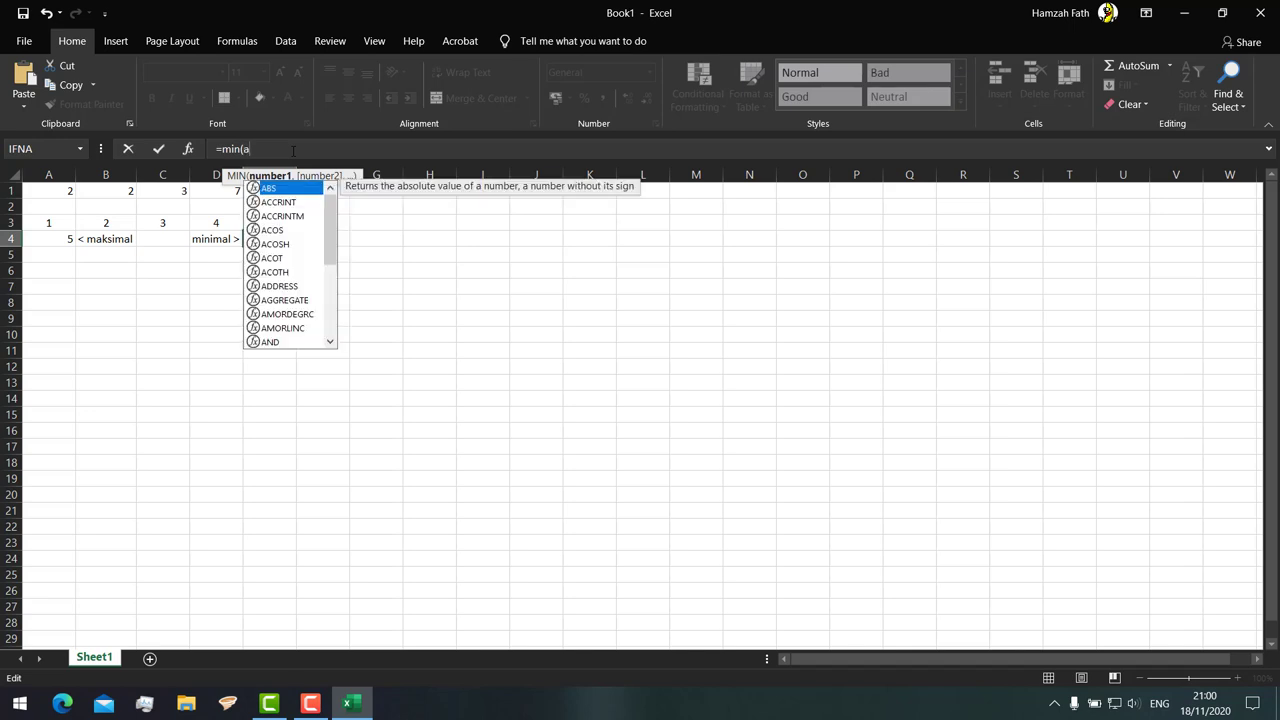
text(3;)
key(BackSpace)
text(,)
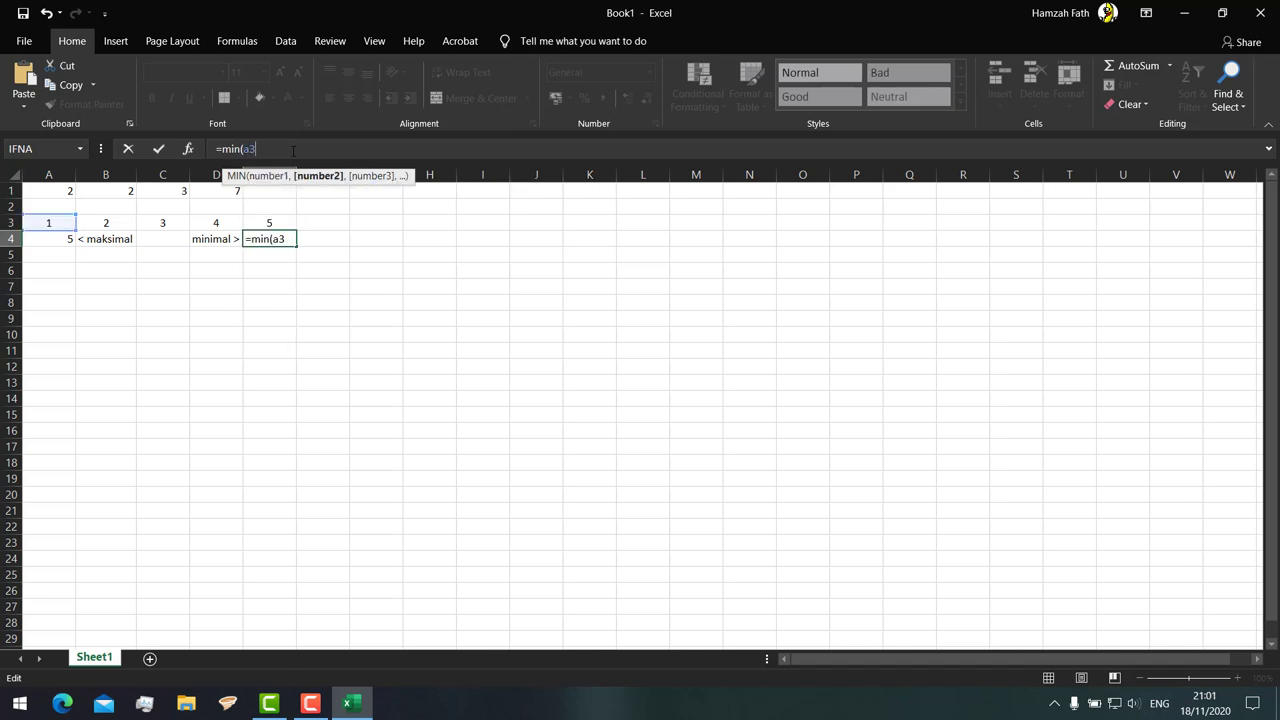
text(b3)
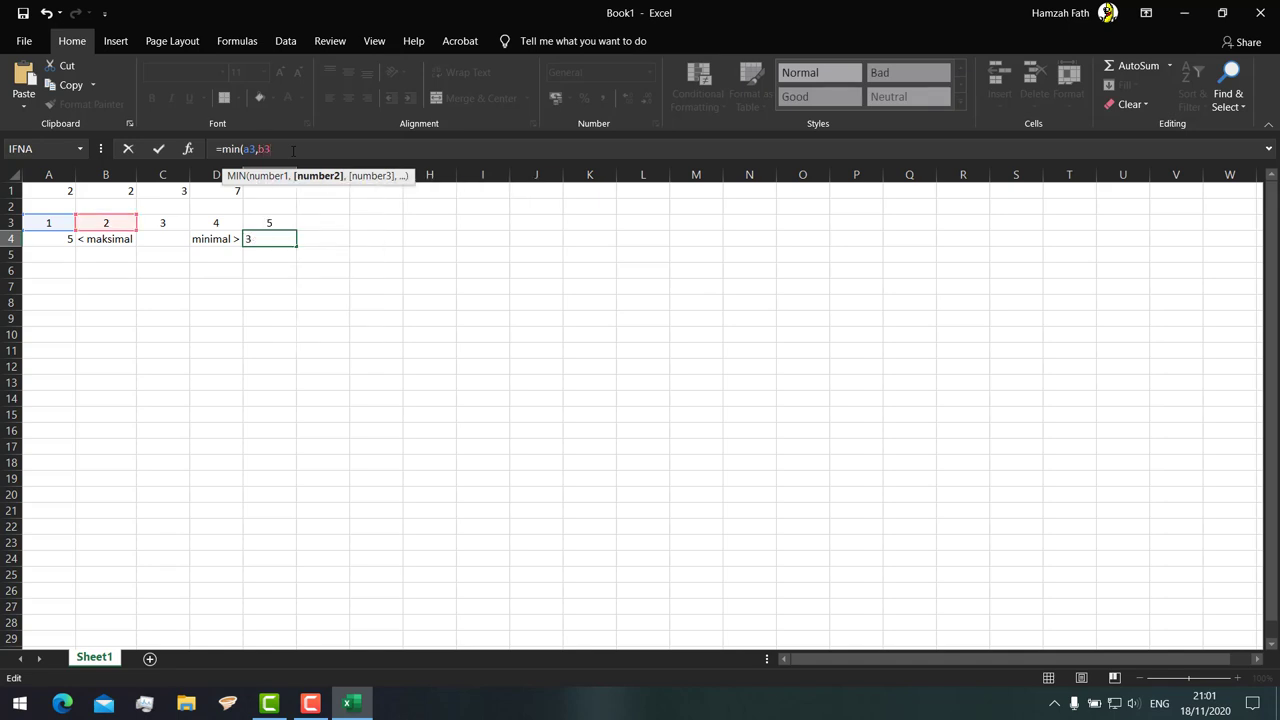
text(,)
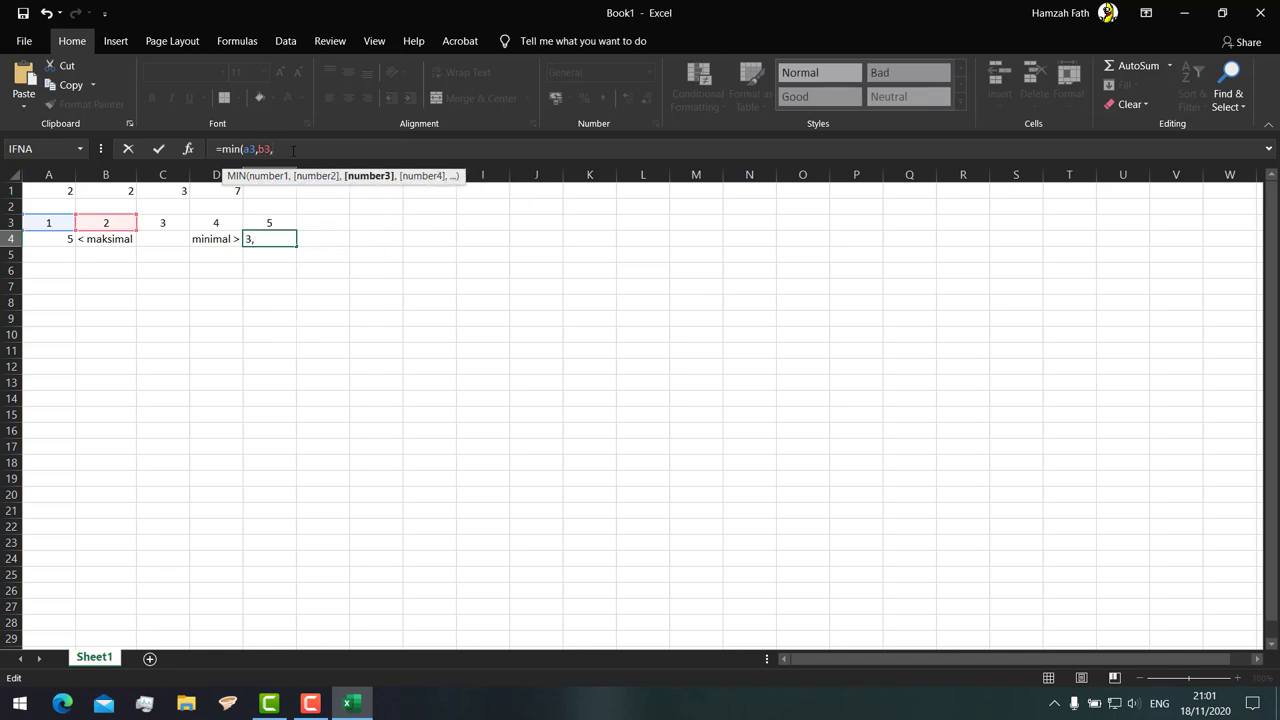
text(c3,)
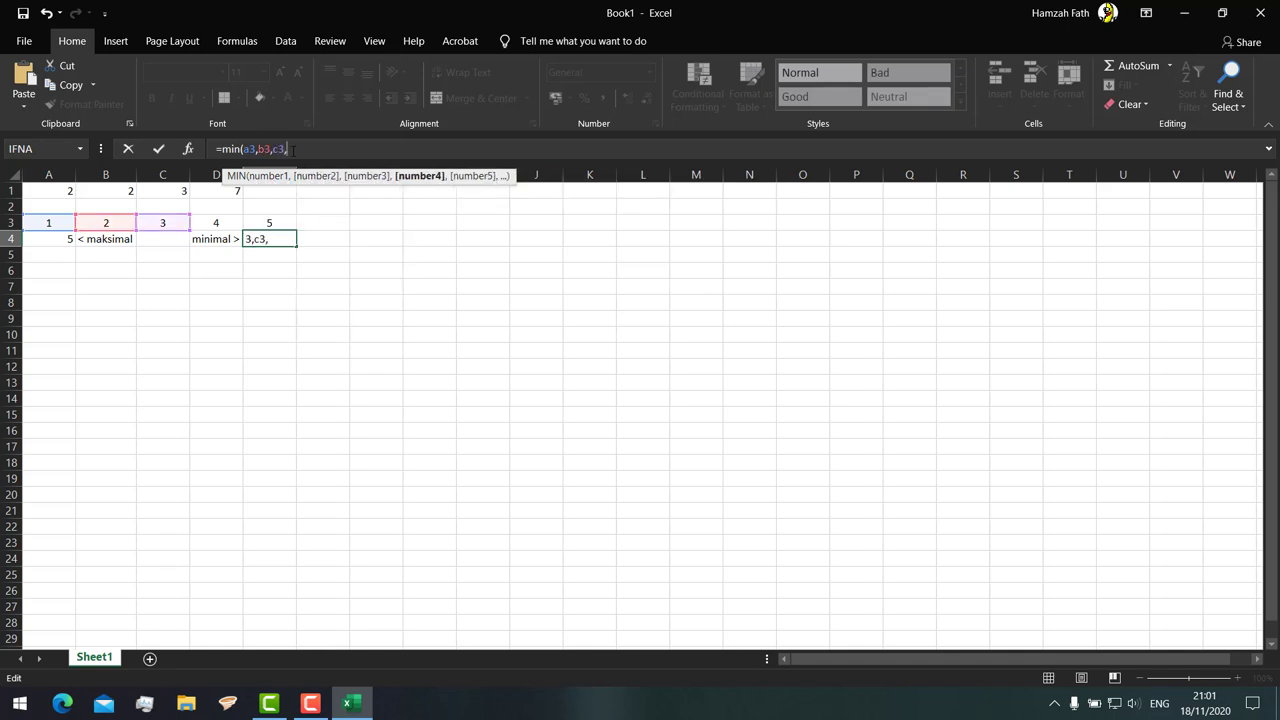
text(d3)
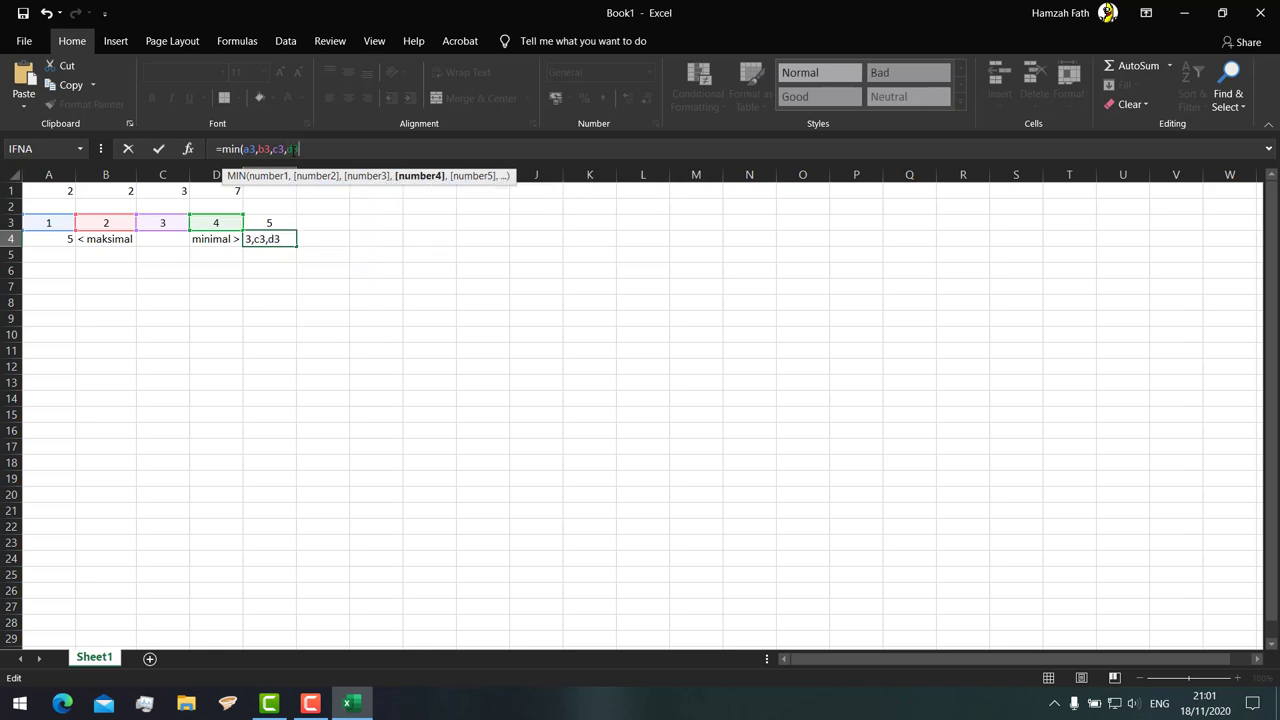
text(,e3)
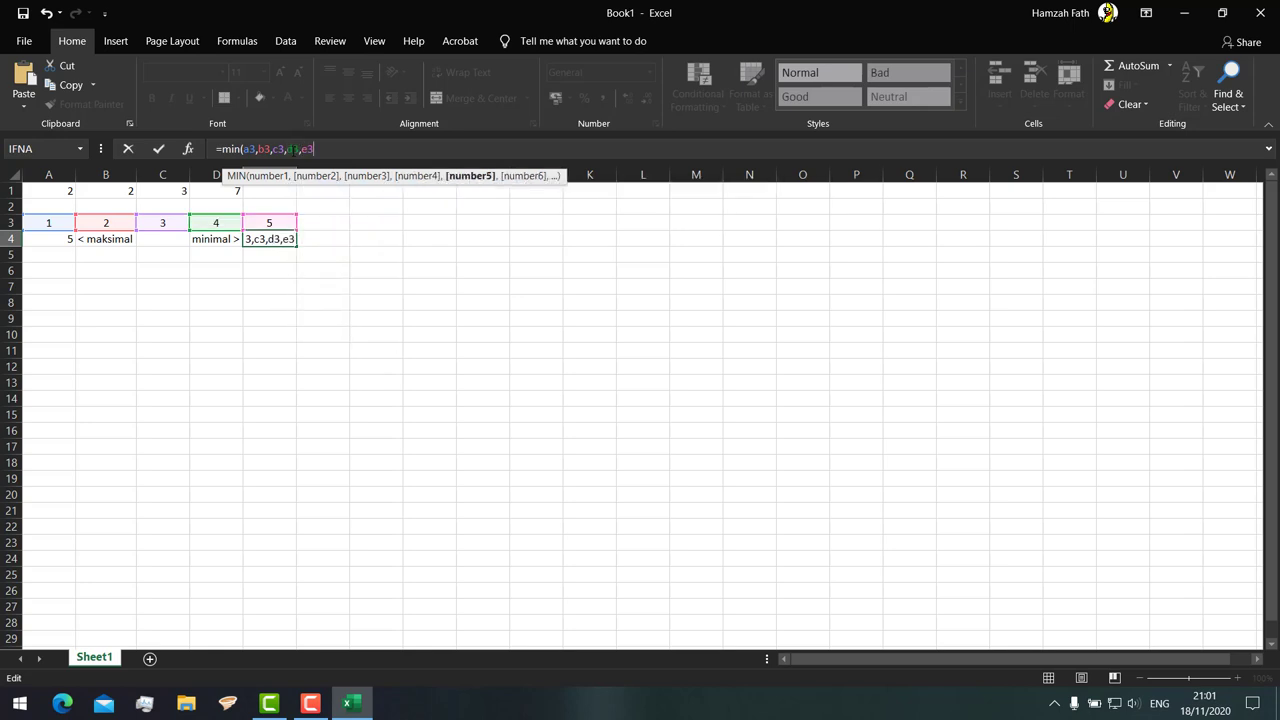
text())
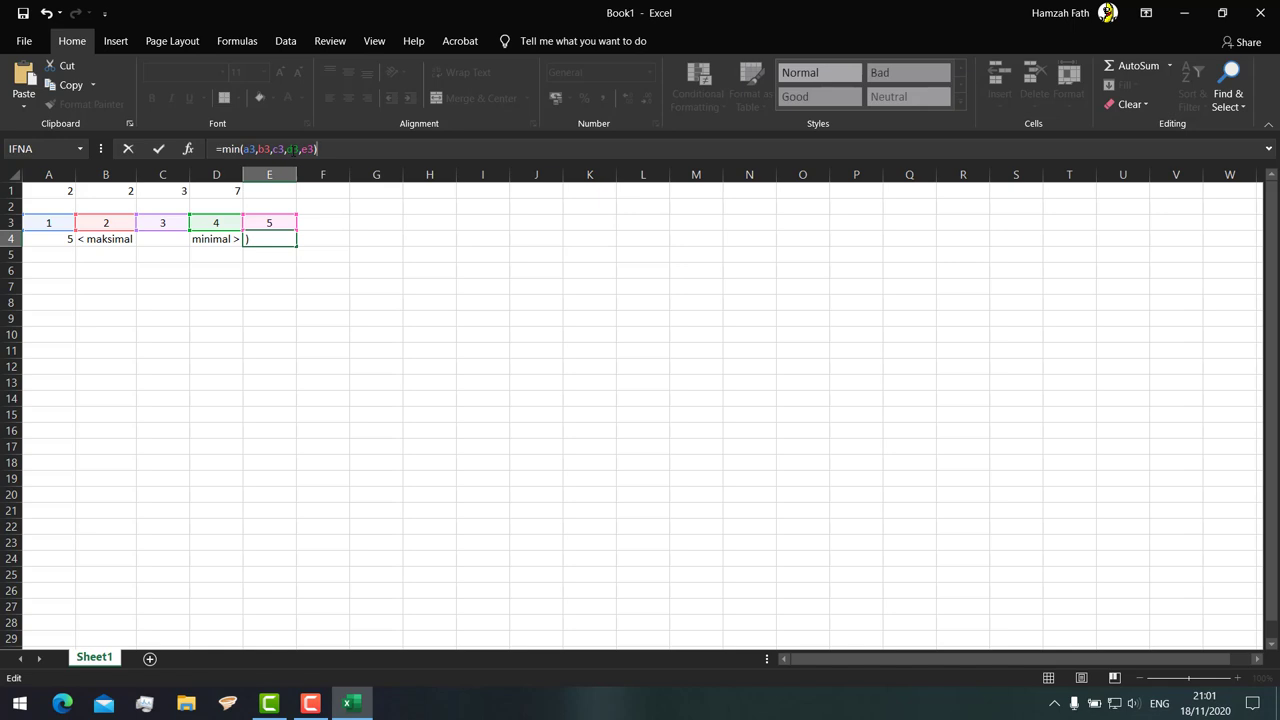
key(Return)
click(540, 381)
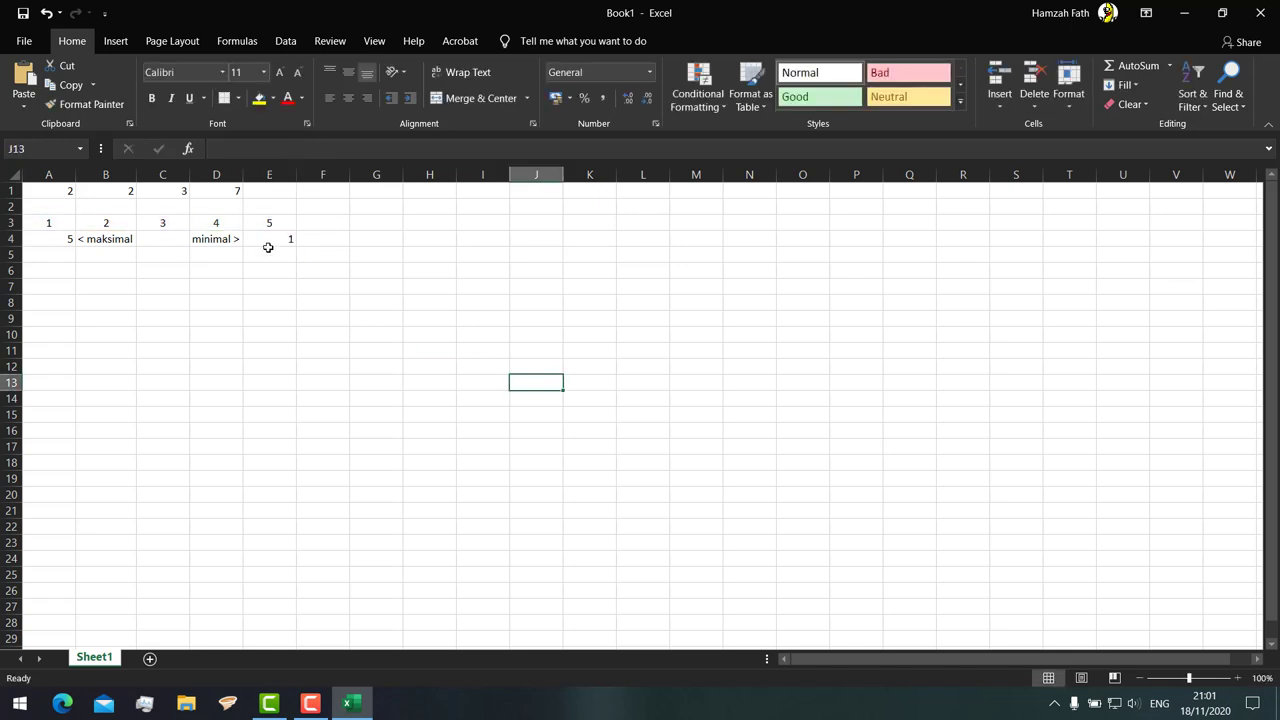
Review the MAX and MIN results in row 4 together with their "< maksimal" and "minimal >" labels.
click(270, 243)
click(61, 238)
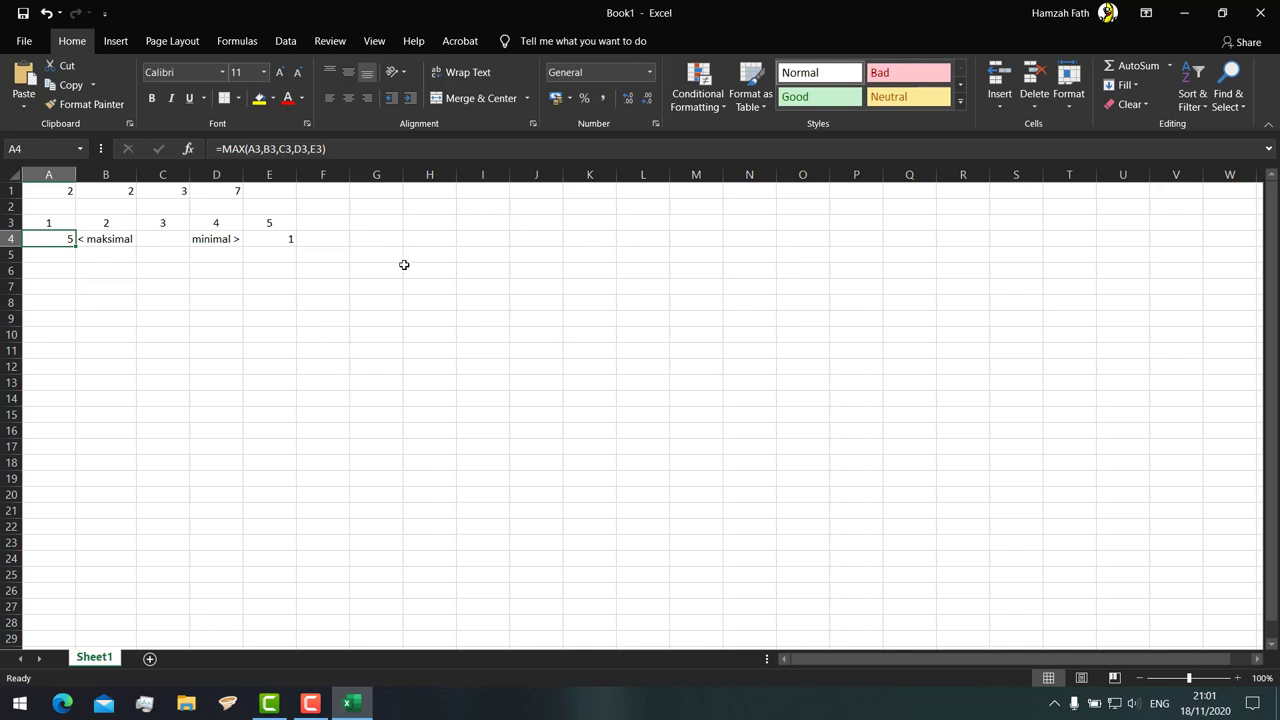
click(184, 286)
click(177, 240)
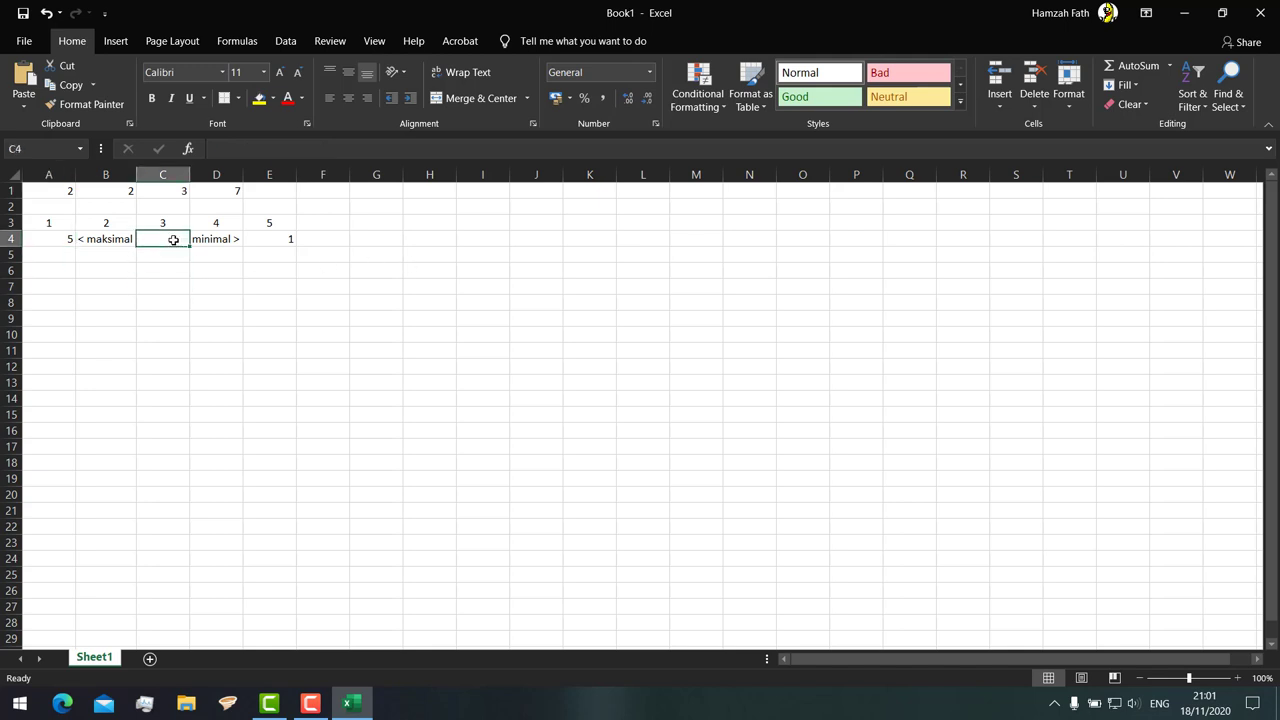
click(120, 249)
click(103, 238)
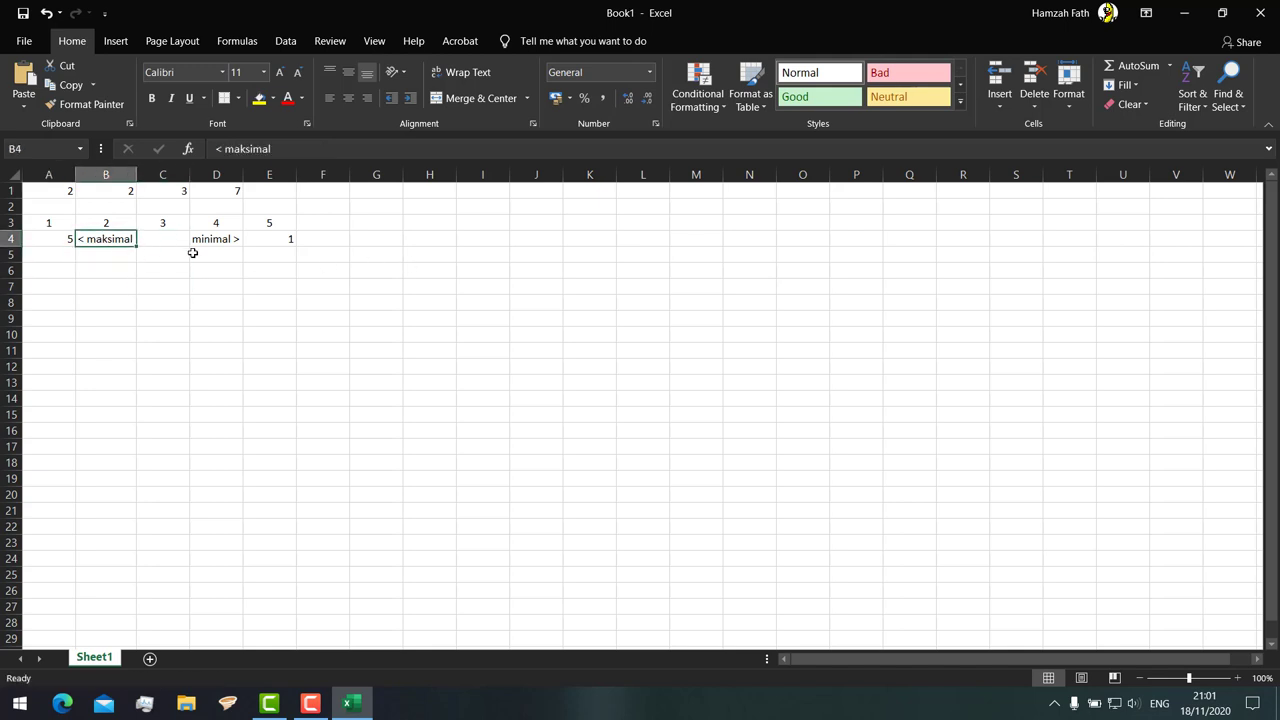
click(198, 239)
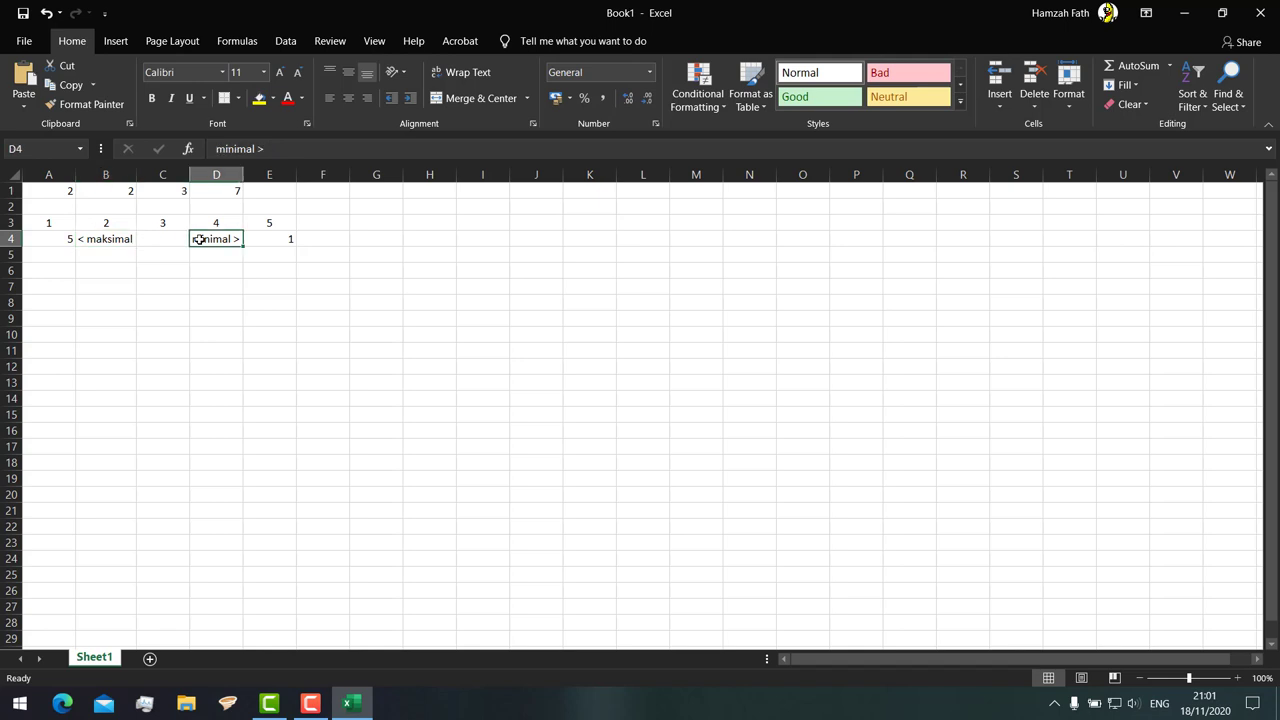
Enter the formula =AVERAGE(A3,B3,C3,D3,E3) in cell C4, between the two labels.
click(174, 240)
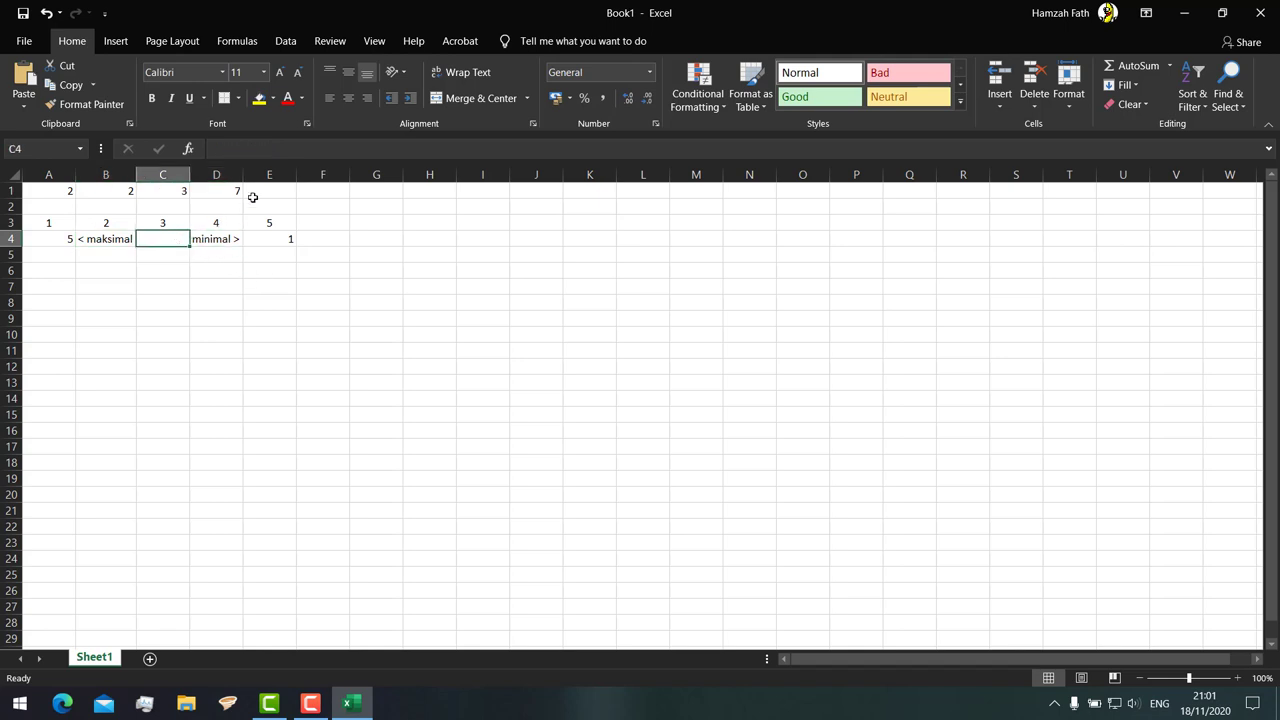
click(295, 149)
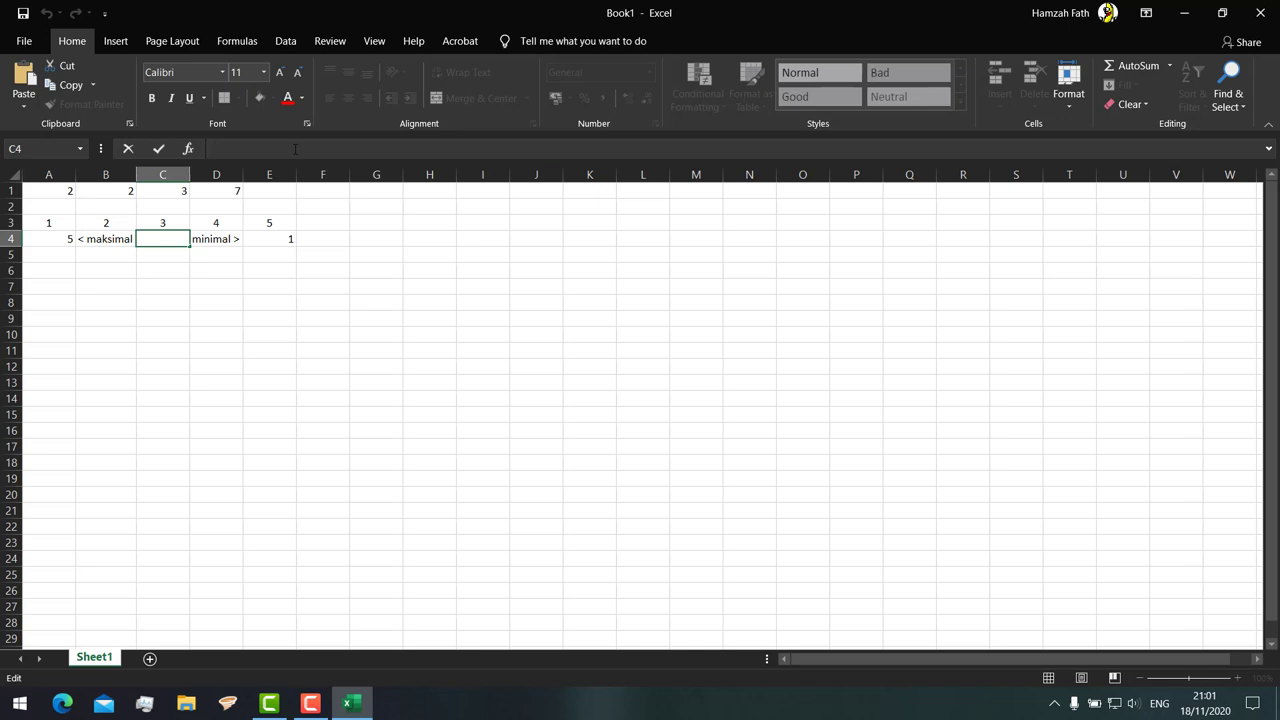
text(=)
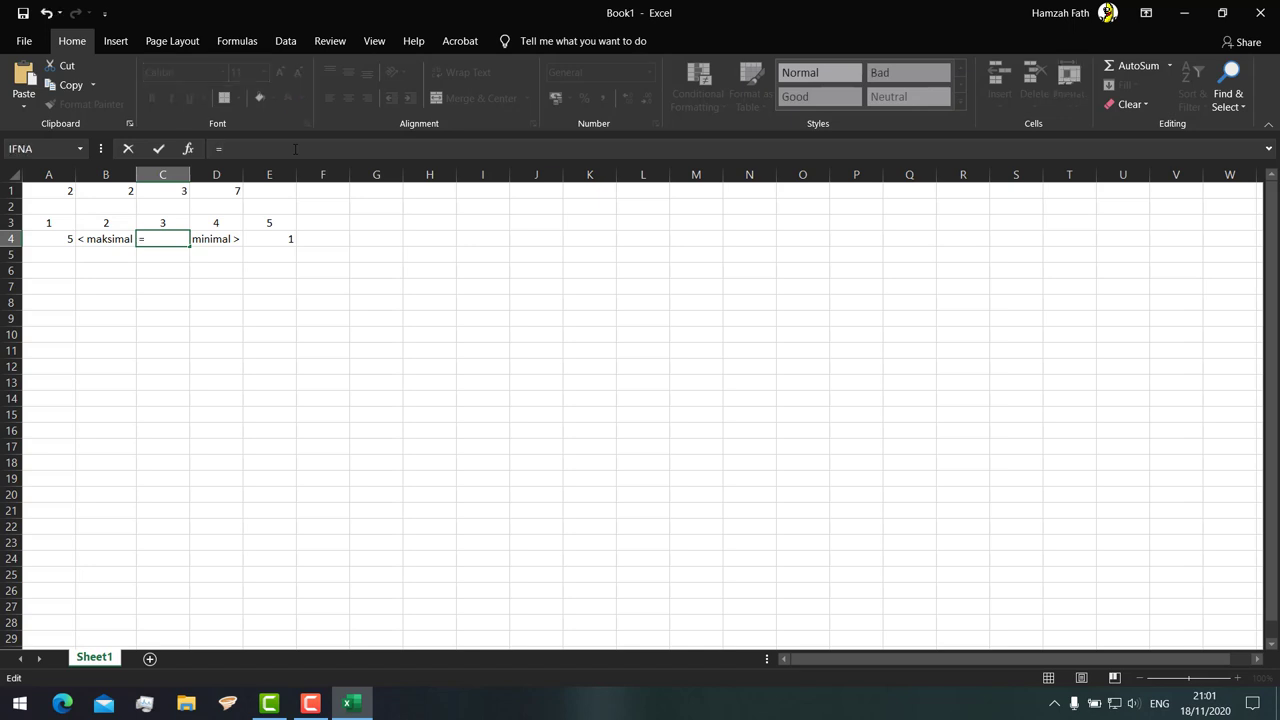
text(avera)
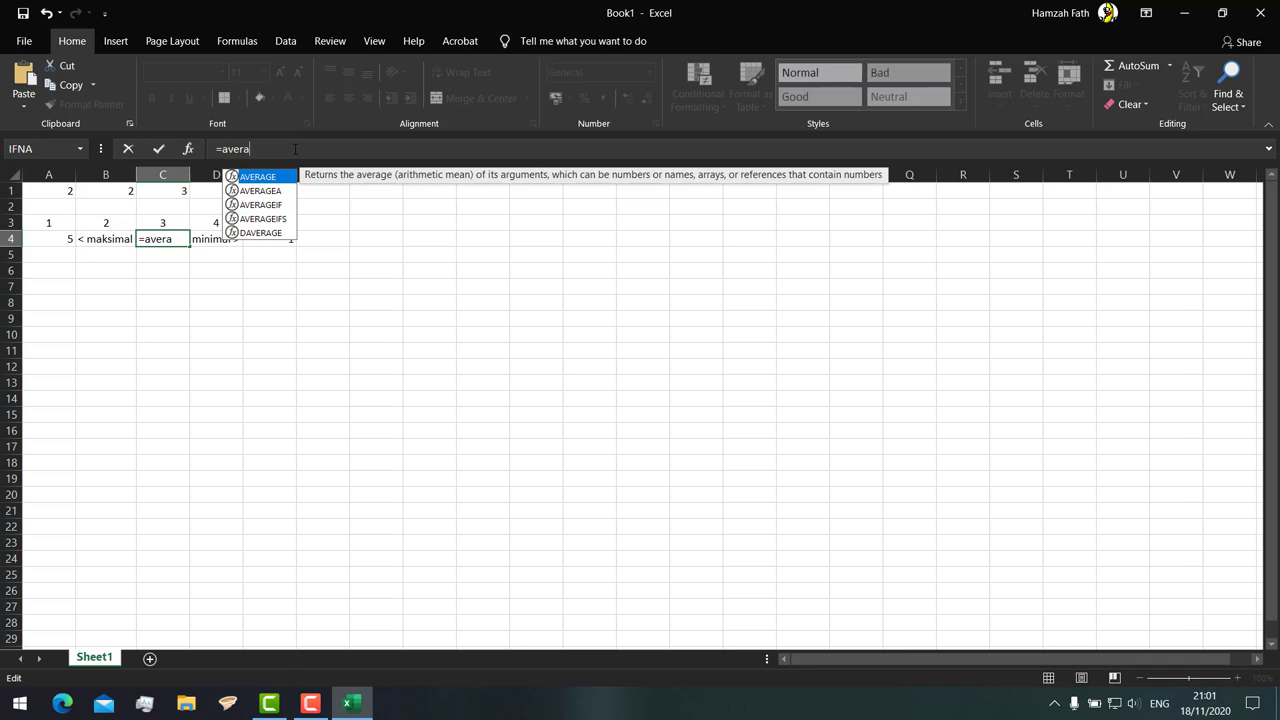
text(ge()
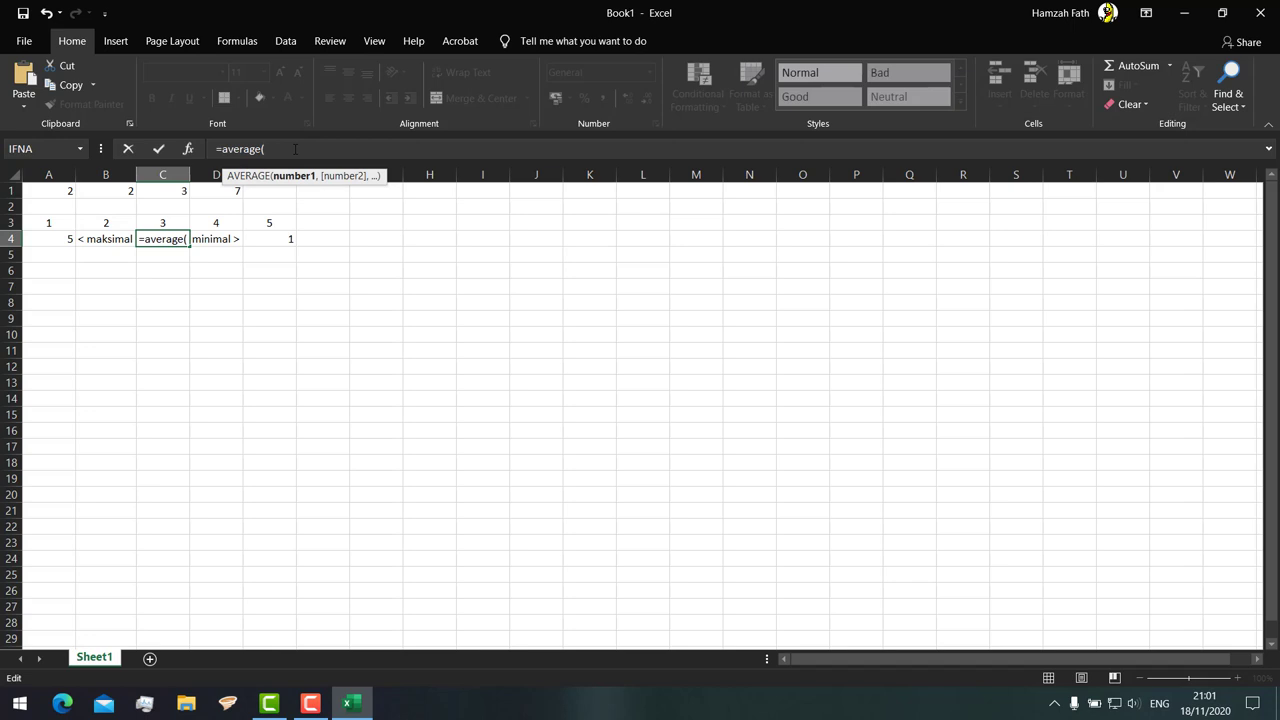
text(a3,b3,c3,d3,e3))
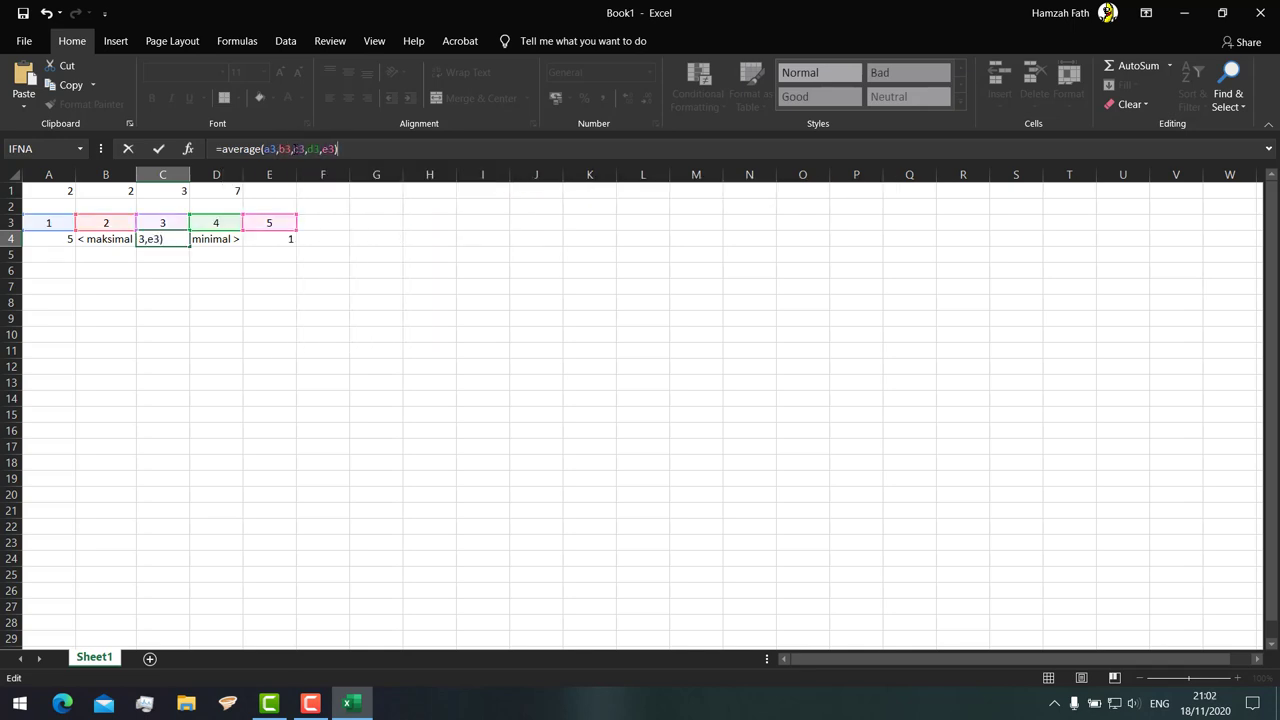
key(Return)
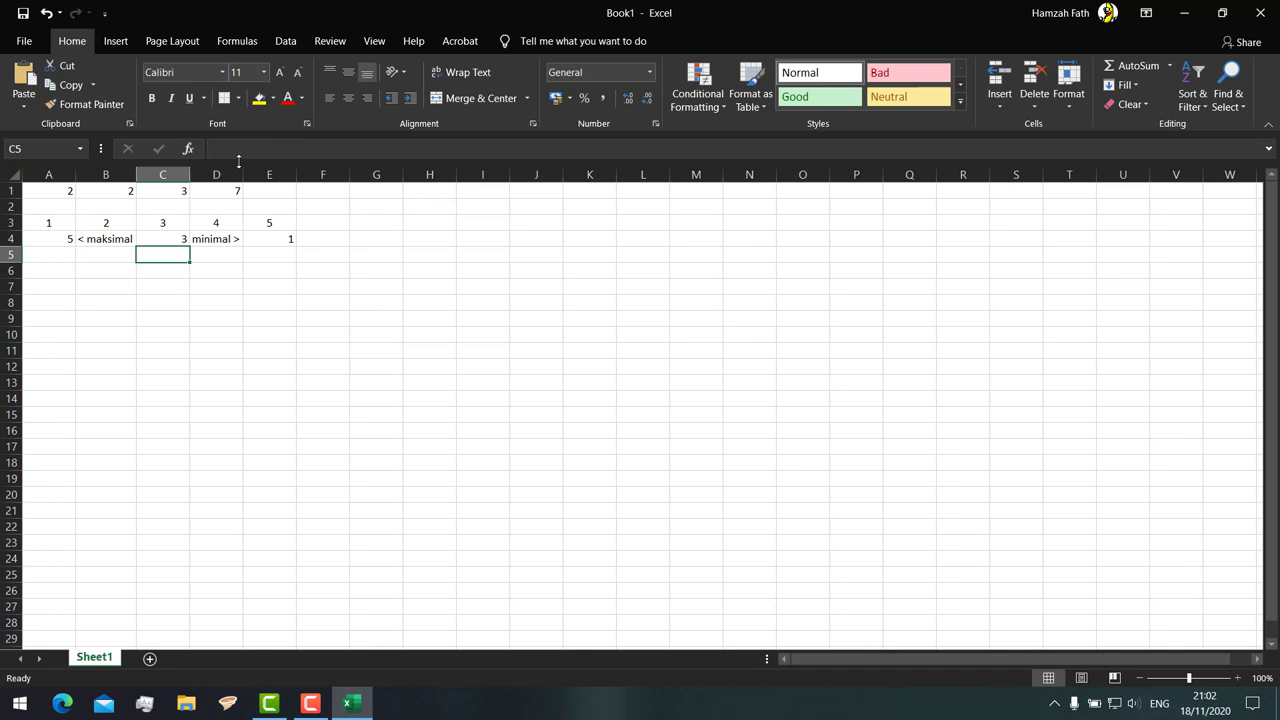
Center the average result in C4 and left-align the MIN result in E4.
click(322, 350)
click(180, 232)
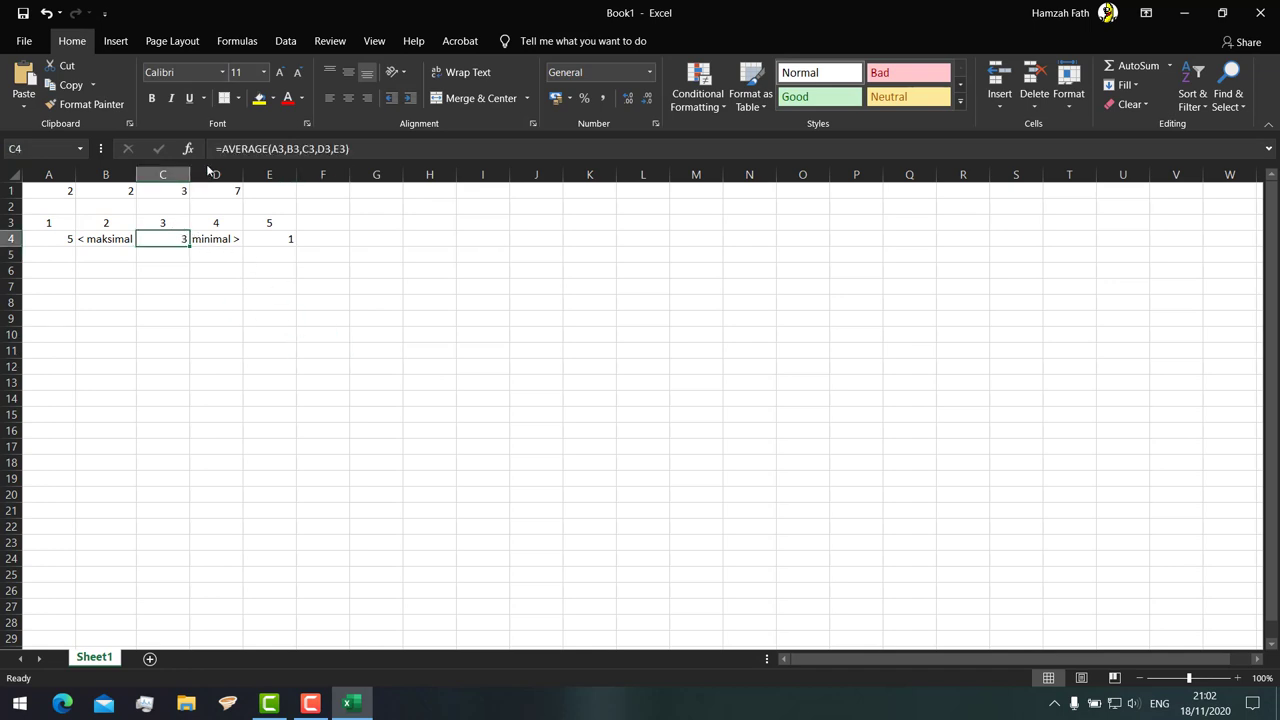
click(348, 98)
click(332, 292)
click(172, 237)
click(291, 236)
click(329, 98)
Check the average in C4 against the numbers in row 3.
click(180, 237)
click(177, 218)
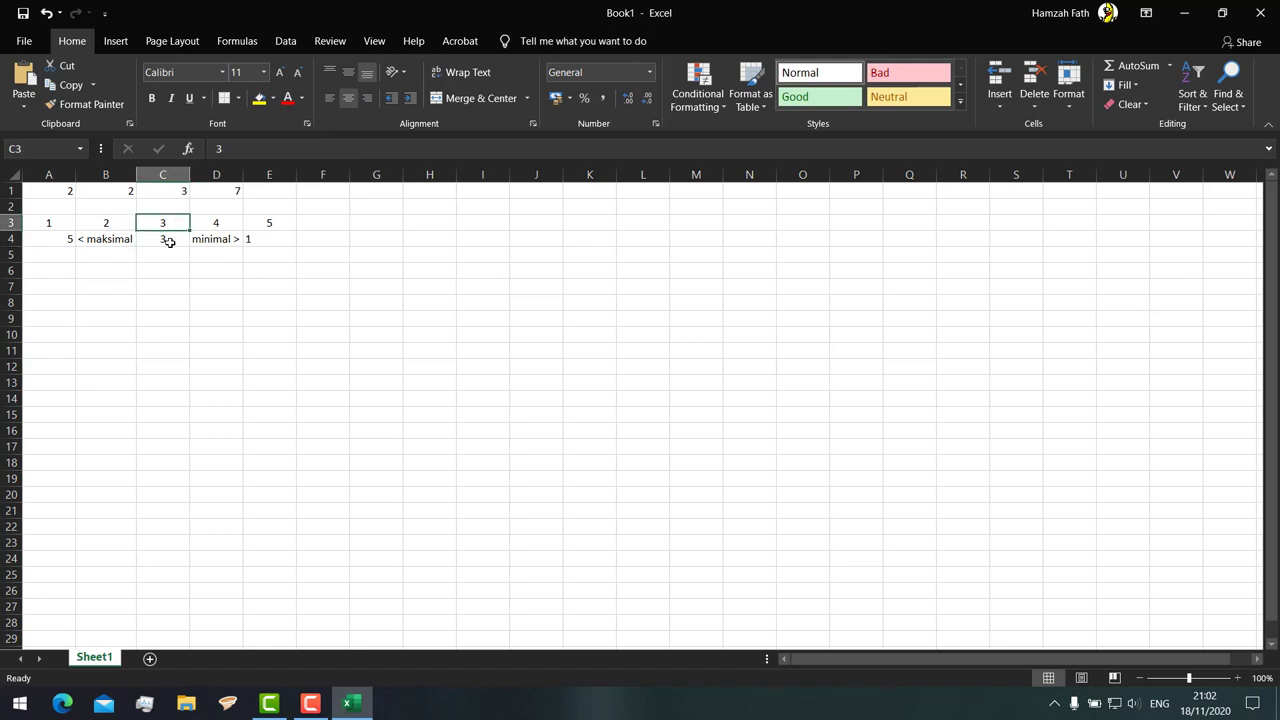
click(66, 221)
click(279, 220)
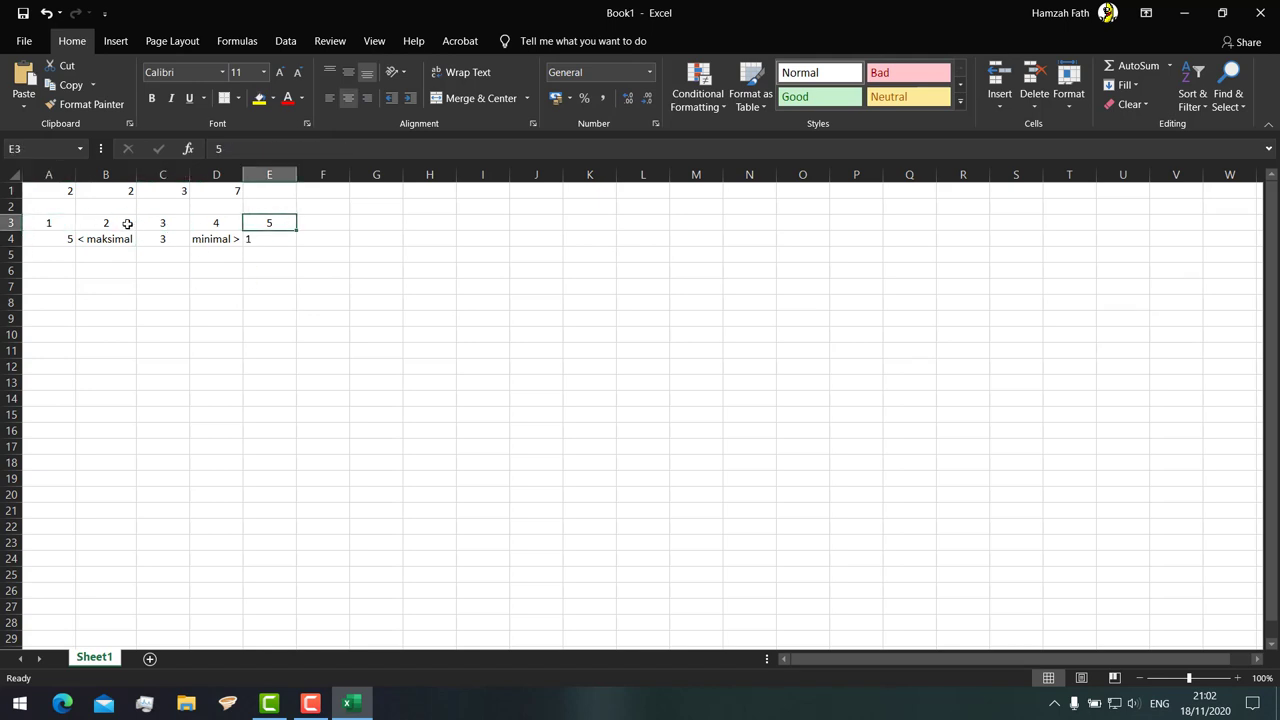
click(64, 229)
click(232, 290)
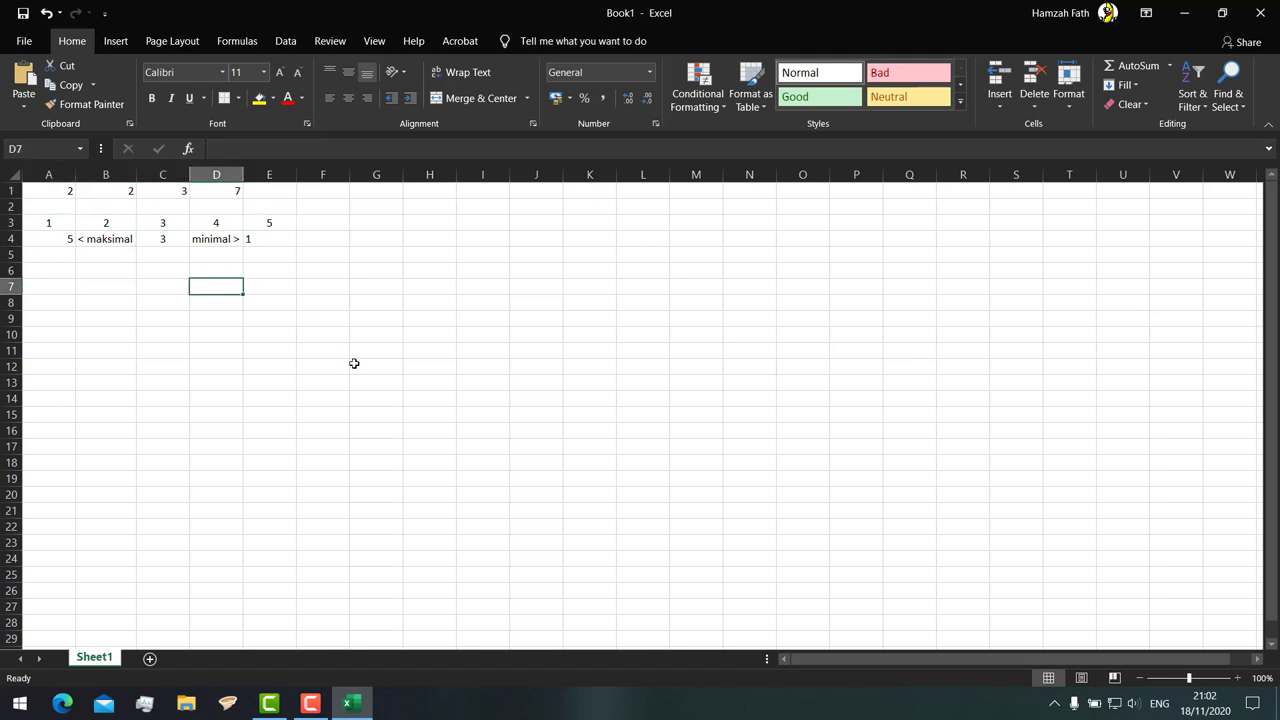